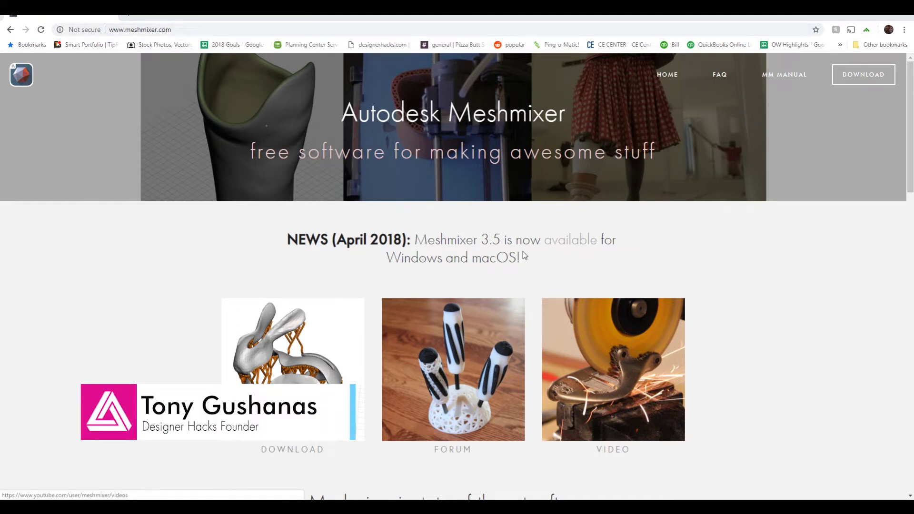
Open the Meshmixer download page from the Meshmixer website's home page.
scroll(244, 316, "down", 1)
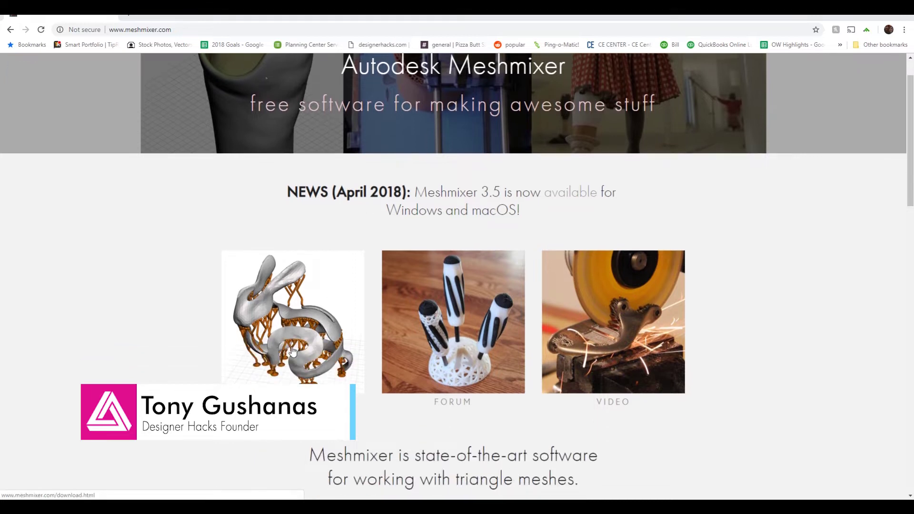
scroll(291, 364, "up", 1)
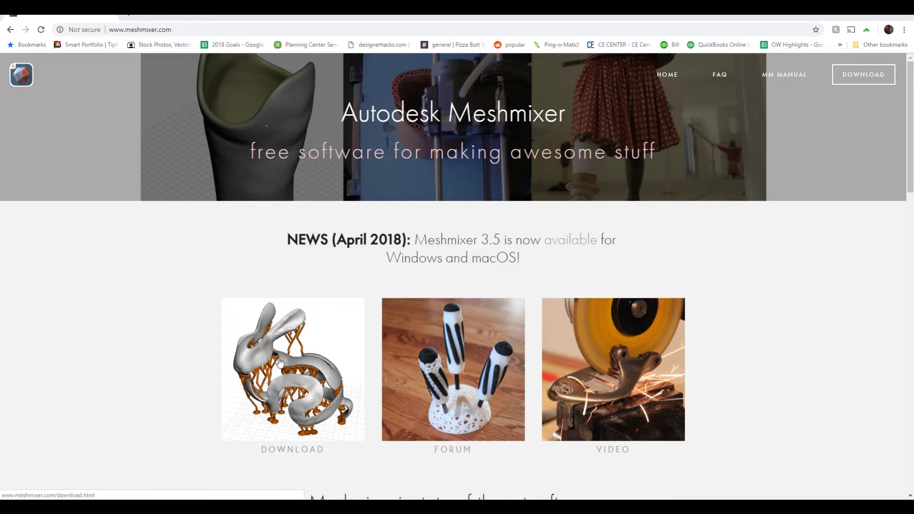
left_click(871, 77)
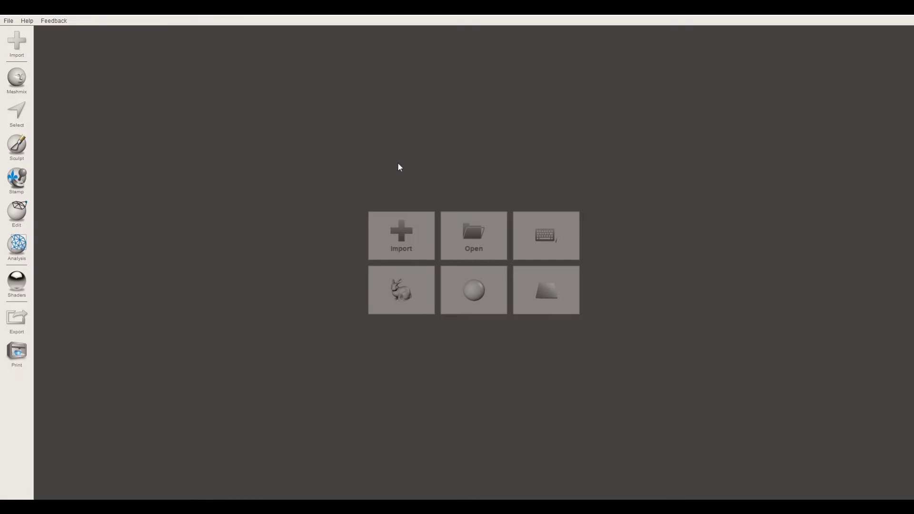
left_click(452, 250)
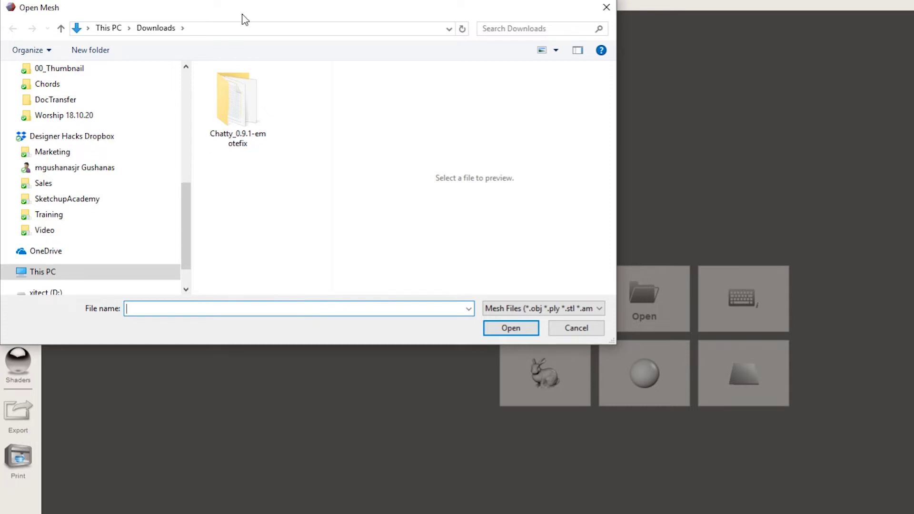
left_click_drag(241, 16, 278, 46)
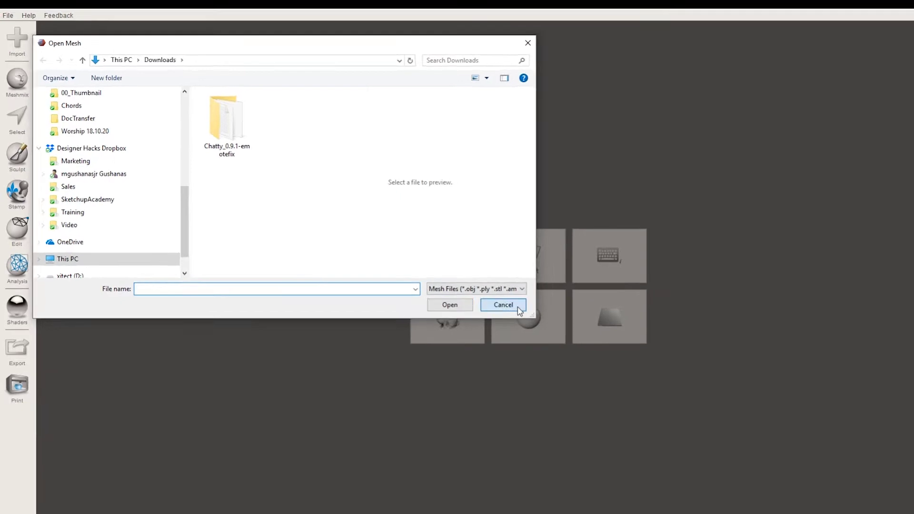
left_click(613, 358)
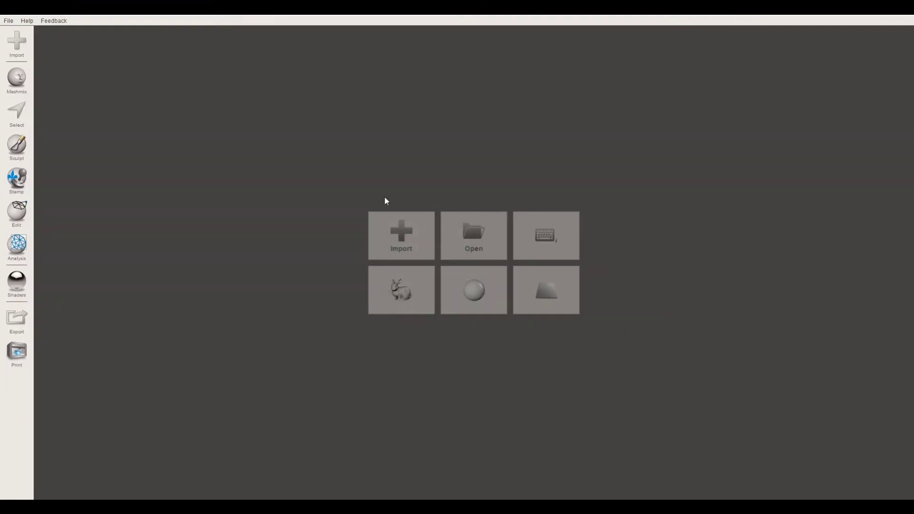
Import the sample bunny model and look through the list of supported 3D printer brands.
left_click(421, 300)
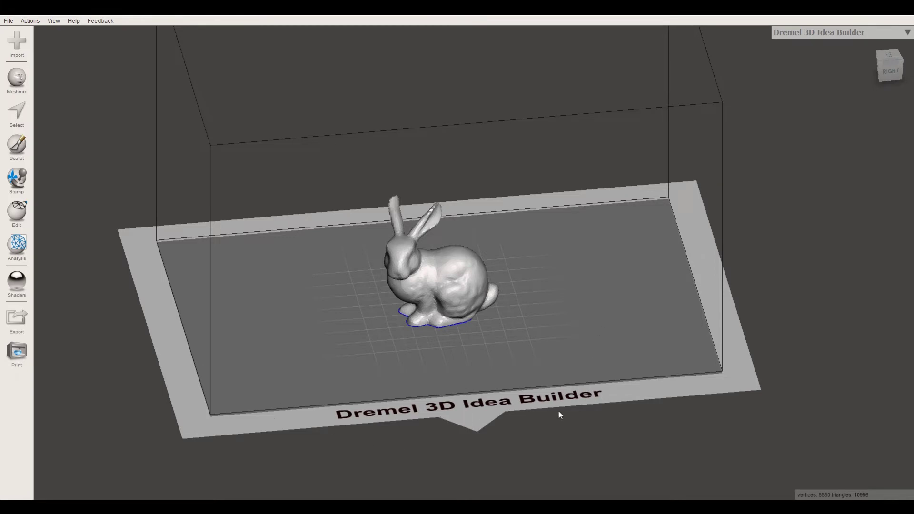
left_click(906, 32)
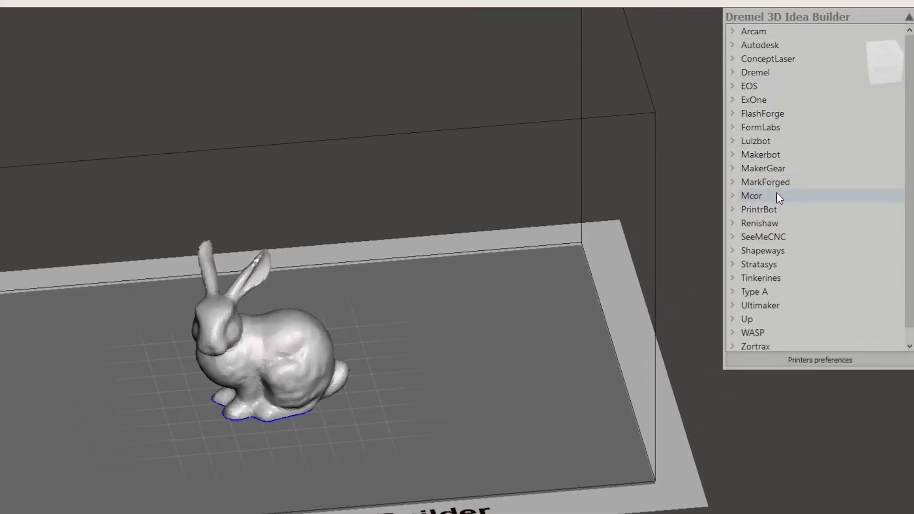
scroll(895, 53, "down", 1)
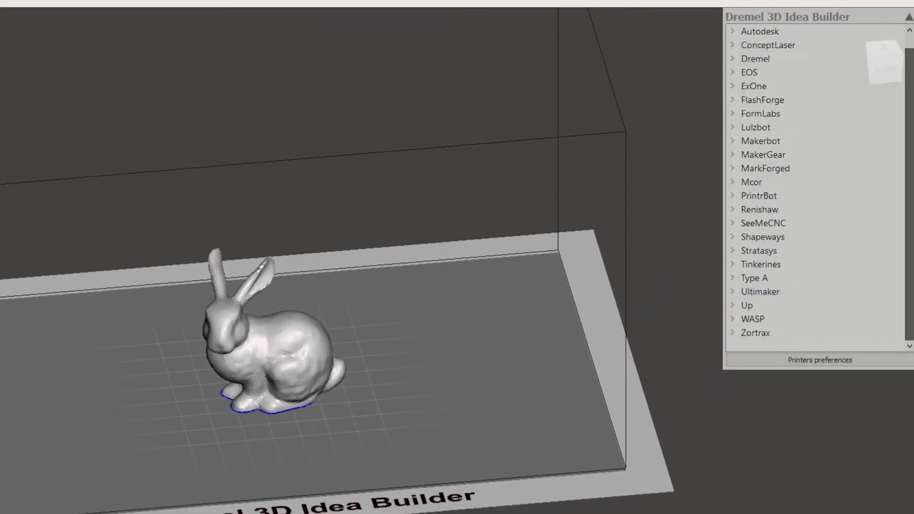
scroll(818, 188, "up", 1)
left_click(732, 250)
left_click(733, 250)
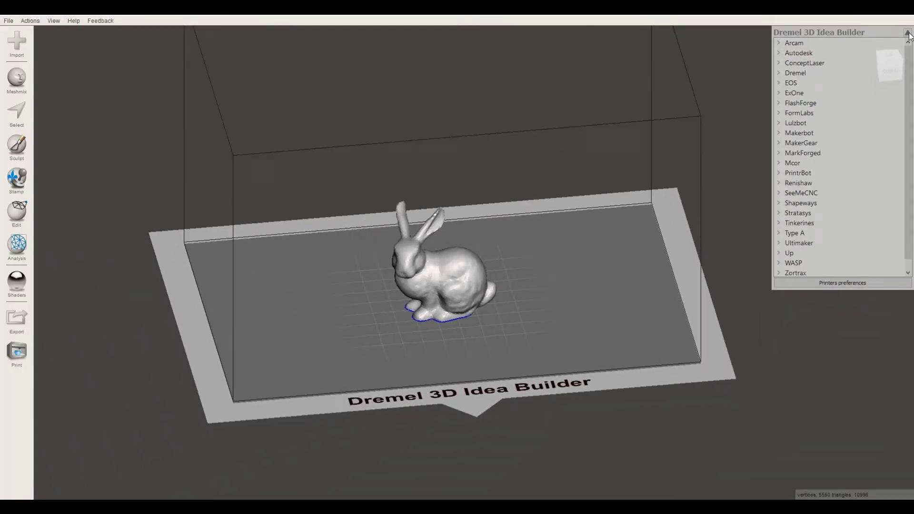
left_click(907, 34)
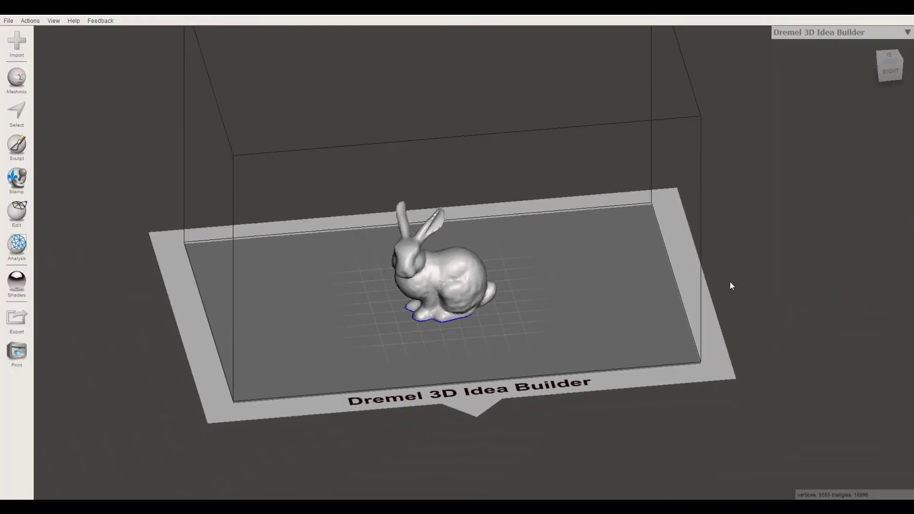
Start the Overhangs analysis on the bunny and inspect the areas flagged as needing support.
right_click_drag(730, 283, 398, 308)
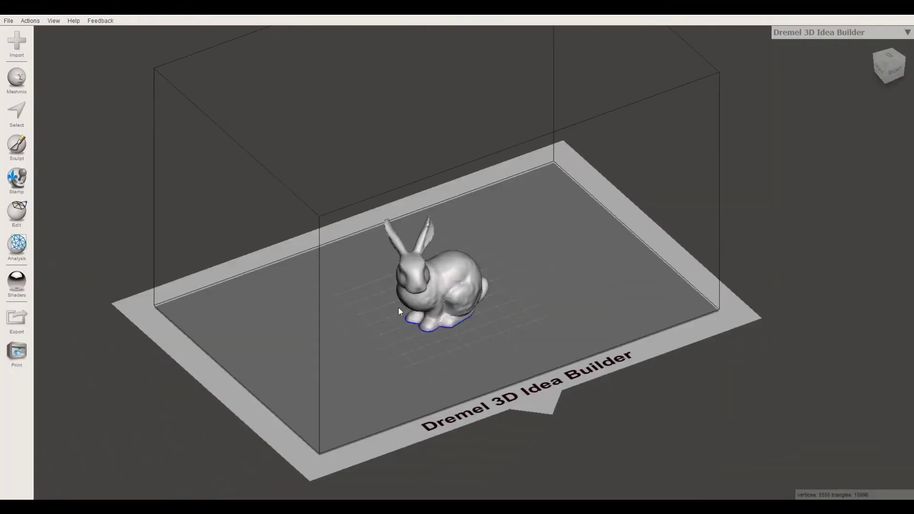
right_click_drag(572, 284, 571, 254)
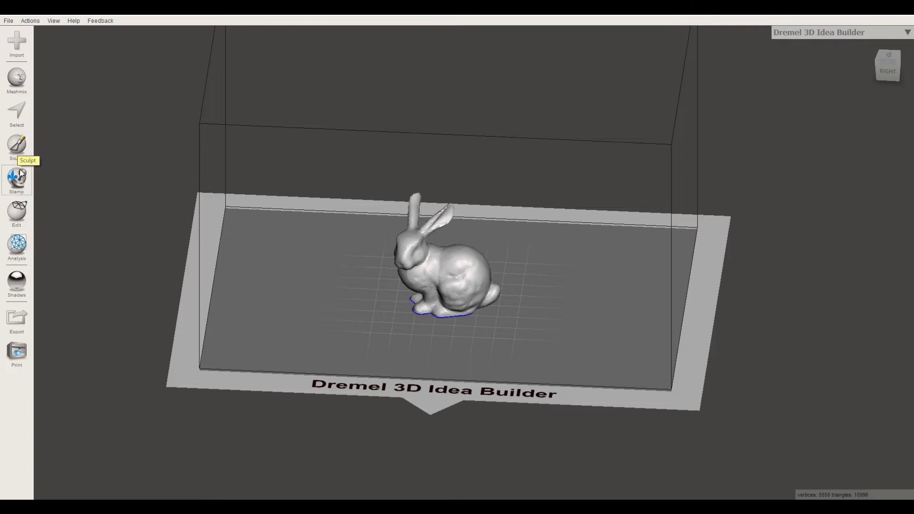
left_click(17, 253)
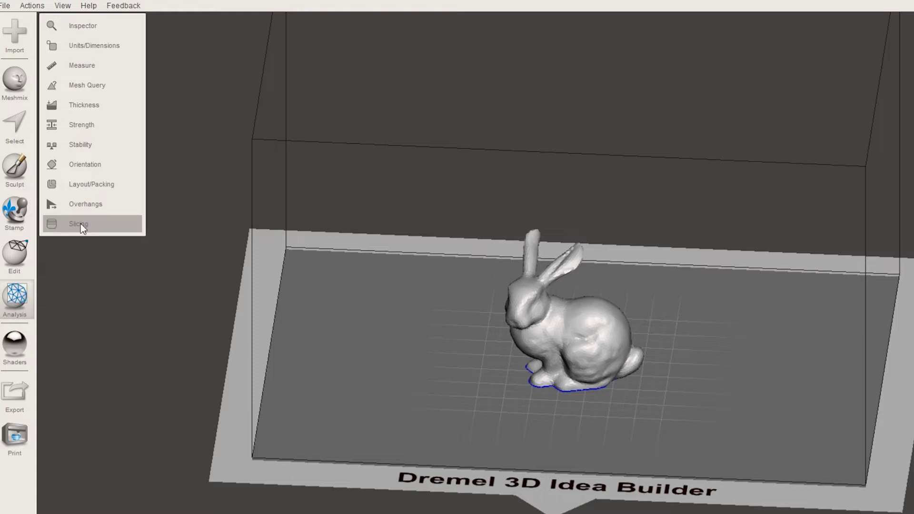
left_click(107, 203)
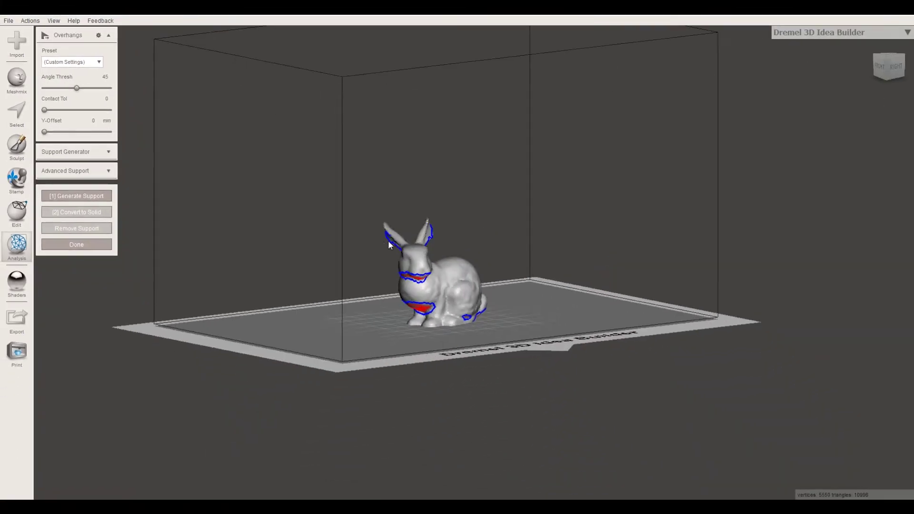
scroll(394, 306, "up", 5)
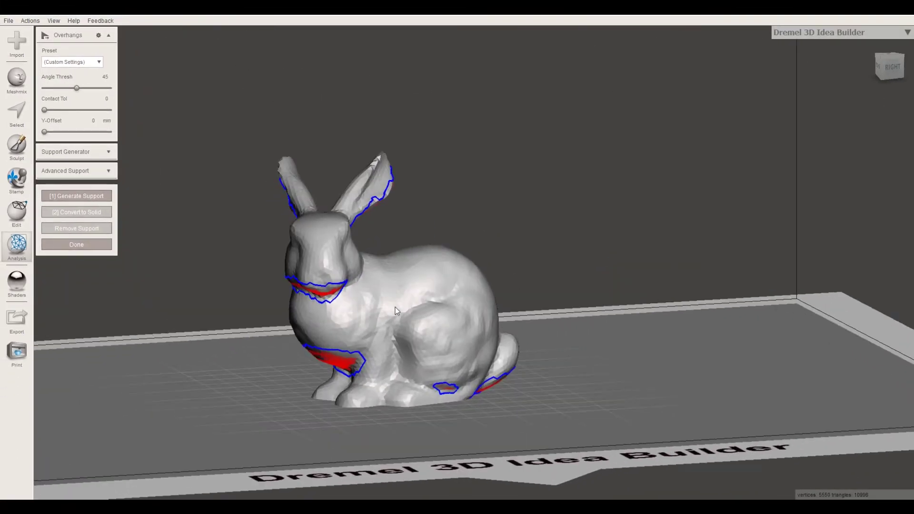
right_click_drag(366, 350, 428, 345)
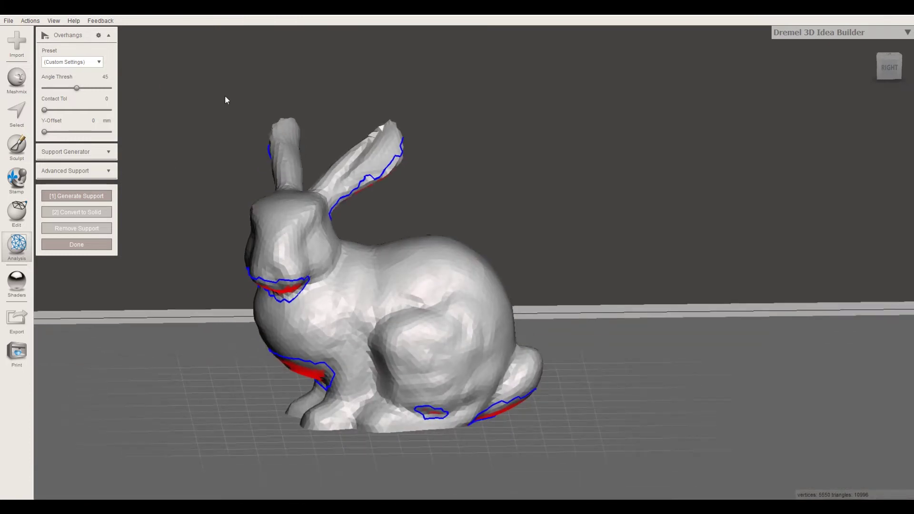
right_click_drag(226, 99, 557, 430)
right_click_drag(465, 315, 450, 286)
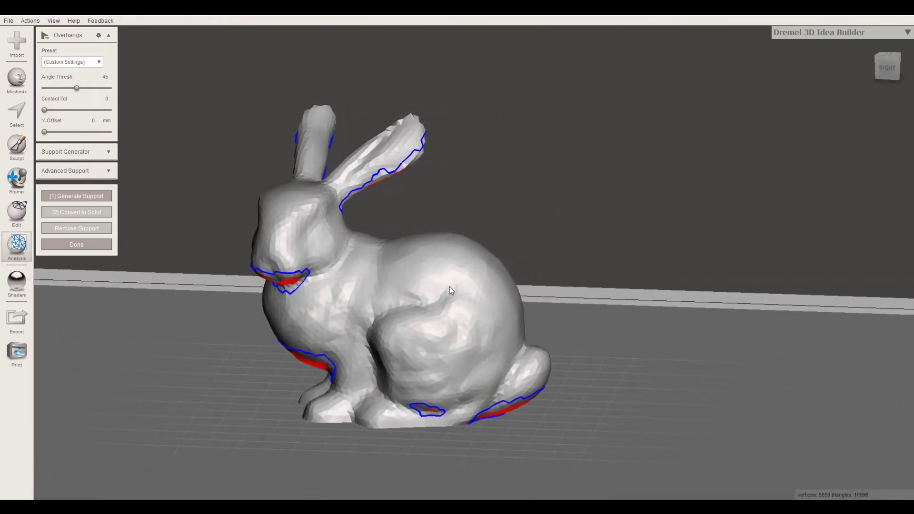
Apply the Dremel 3D Idea Builder overhang preset and show its Support Generator and Advanced Support settings.
left_click(100, 61)
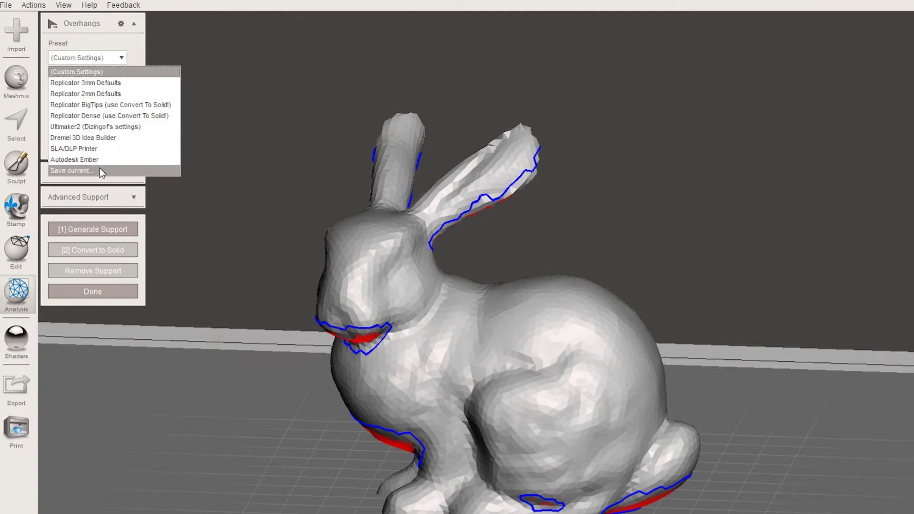
left_click(129, 138)
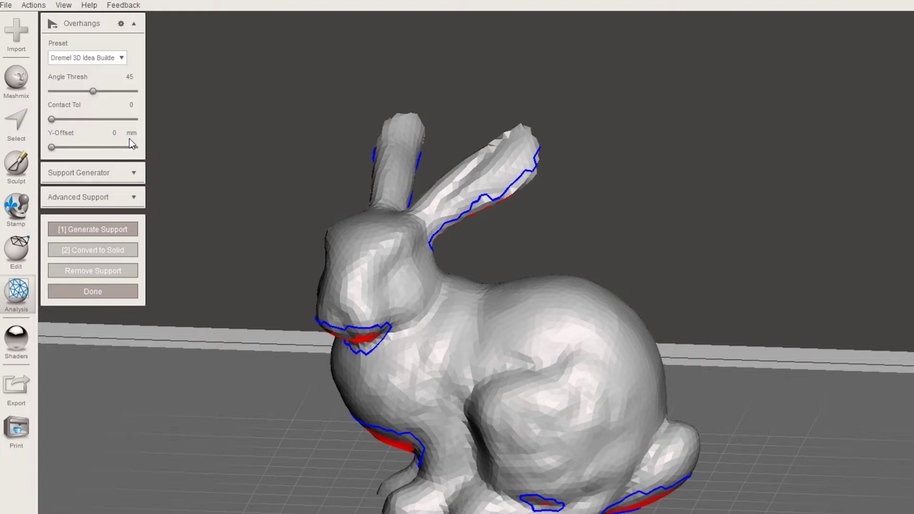
left_click(133, 173)
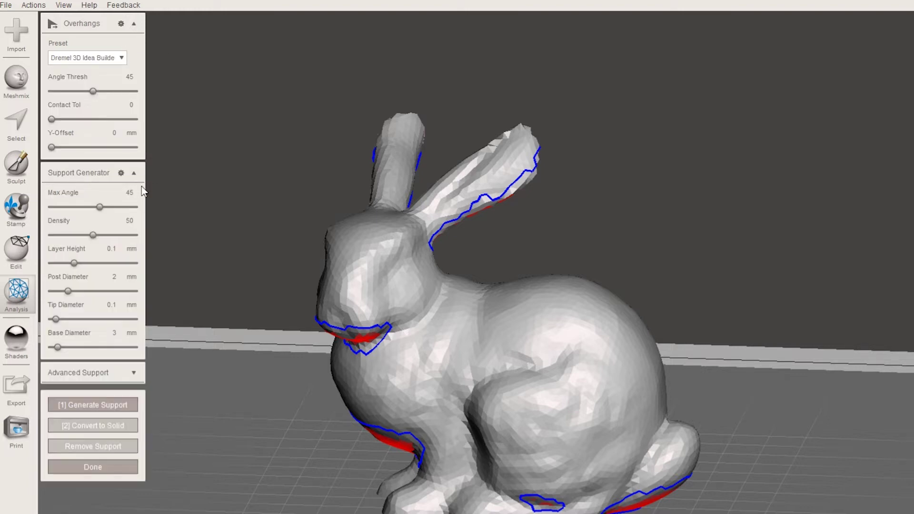
left_click(135, 374)
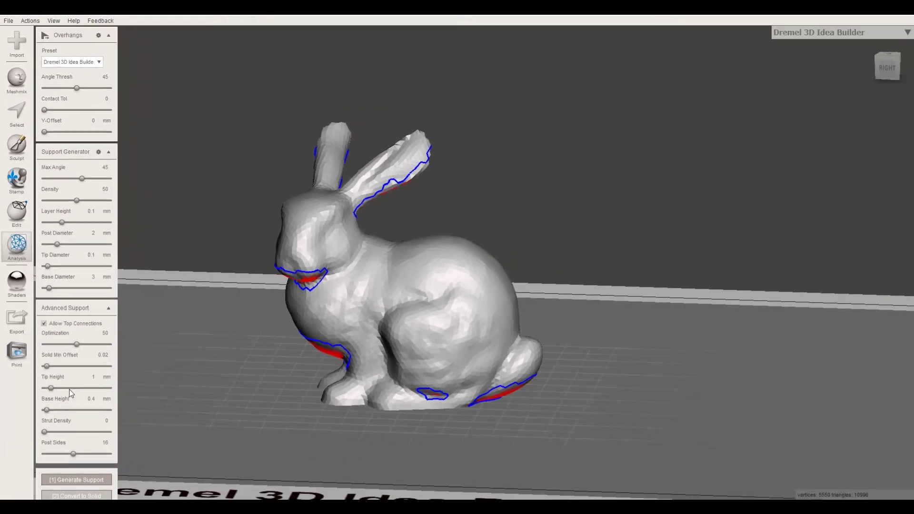
Generate supports for the bunny's overhangs with the preset settings and view the resulting structures.
scroll(120, 398, "up", 2)
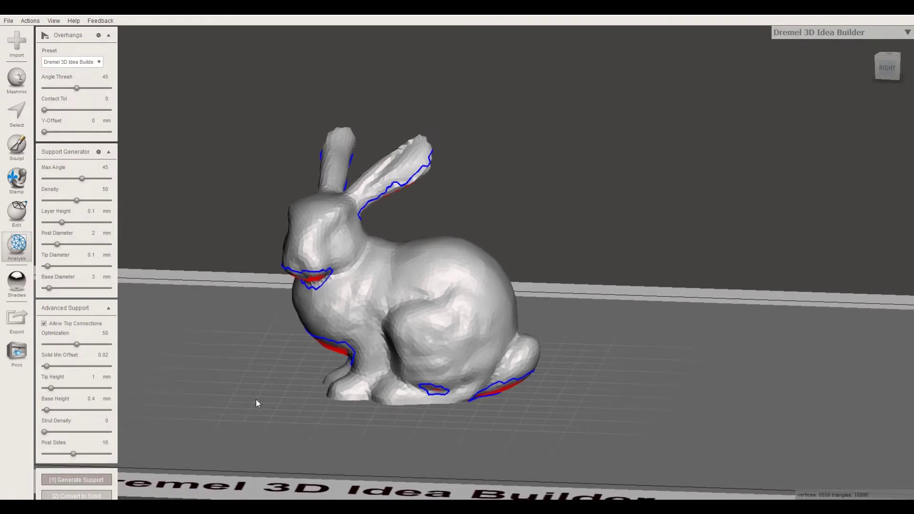
right_click_drag(255, 403, 246, 401)
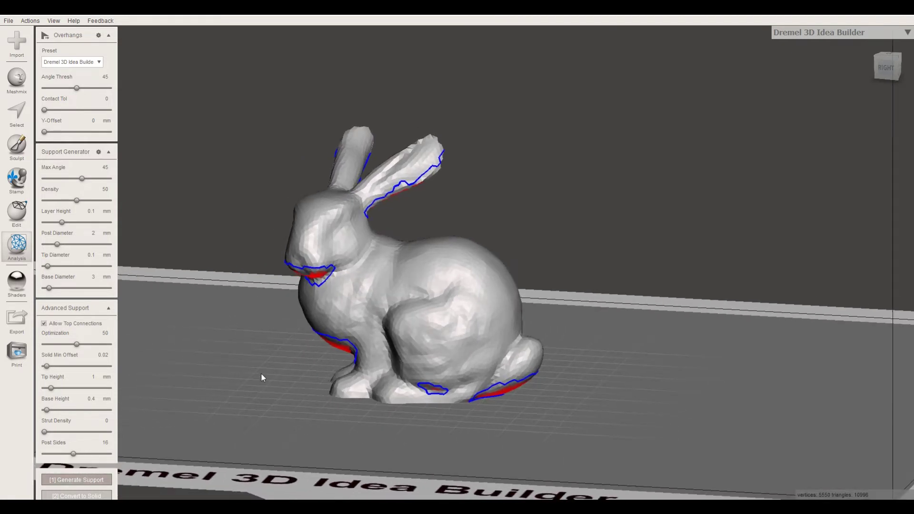
right_click_drag(247, 409, 254, 400)
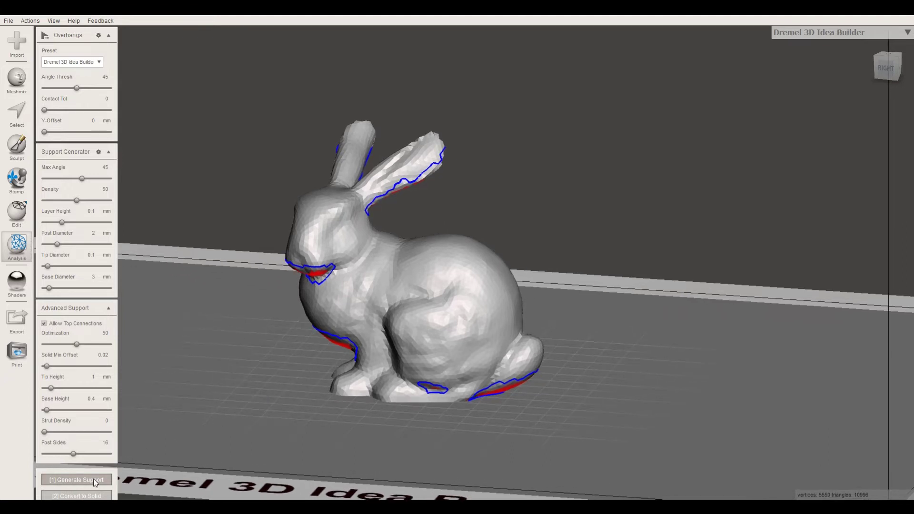
left_click(109, 308)
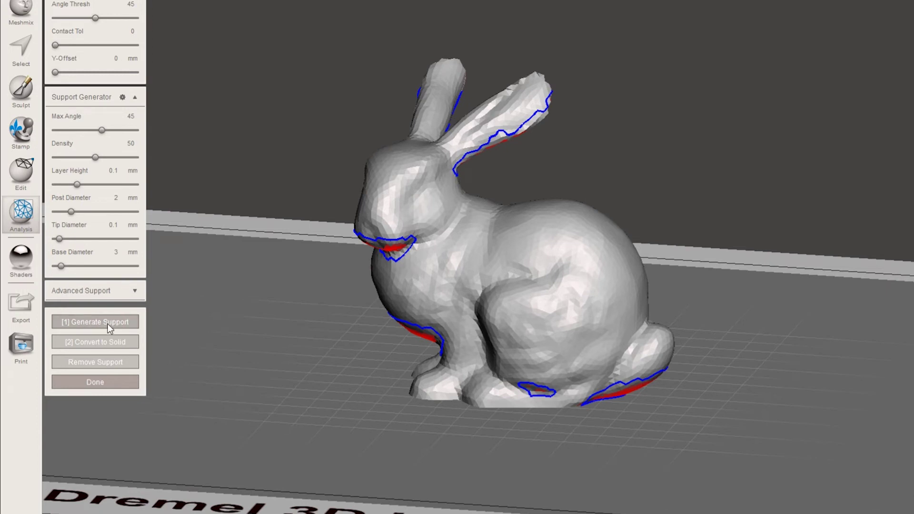
left_click(107, 323)
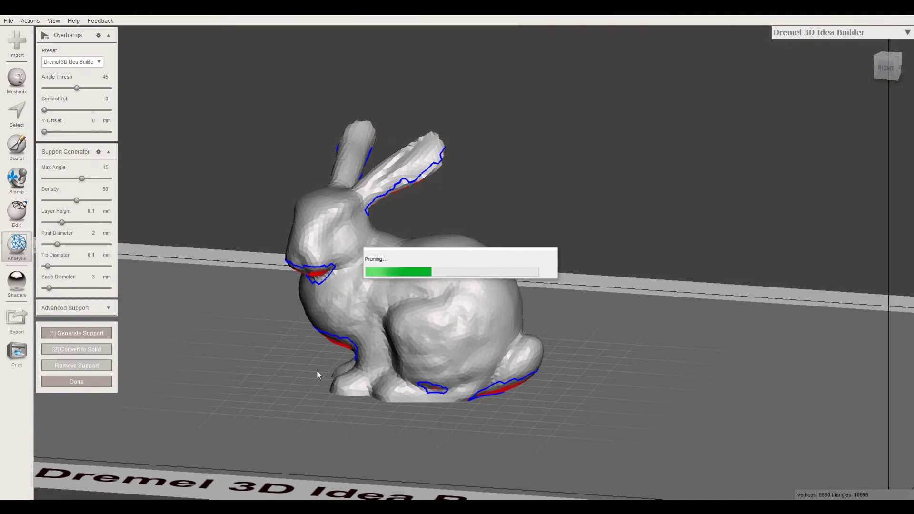
middle_click_drag(315, 369, 353, 341)
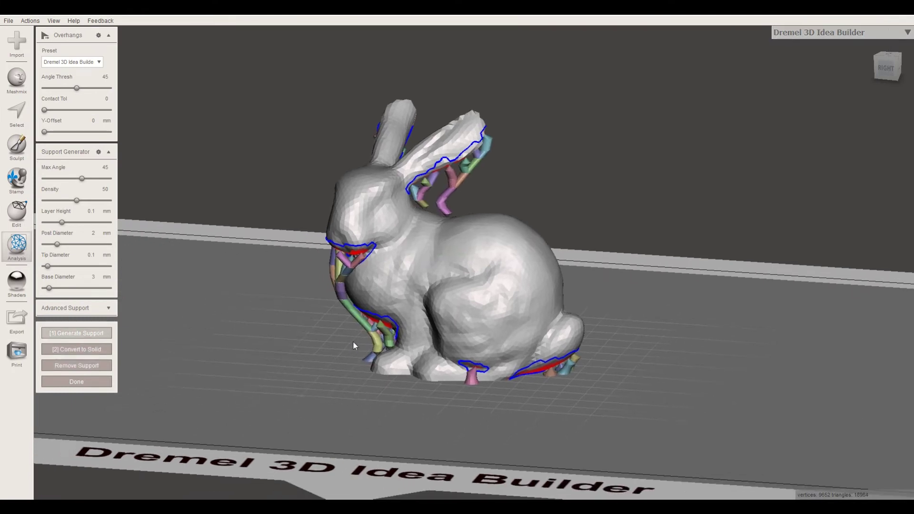
right_click_drag(353, 340, 404, 300)
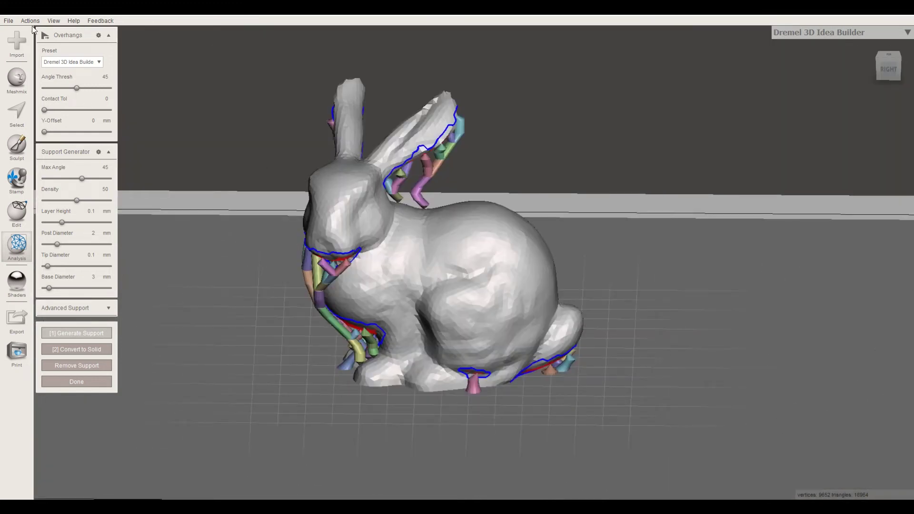
left_click(8, 21)
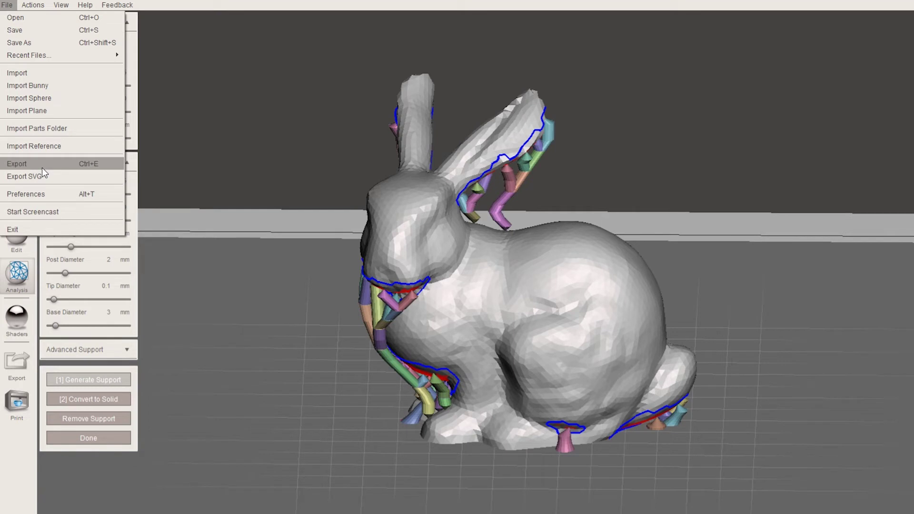
left_click(44, 165)
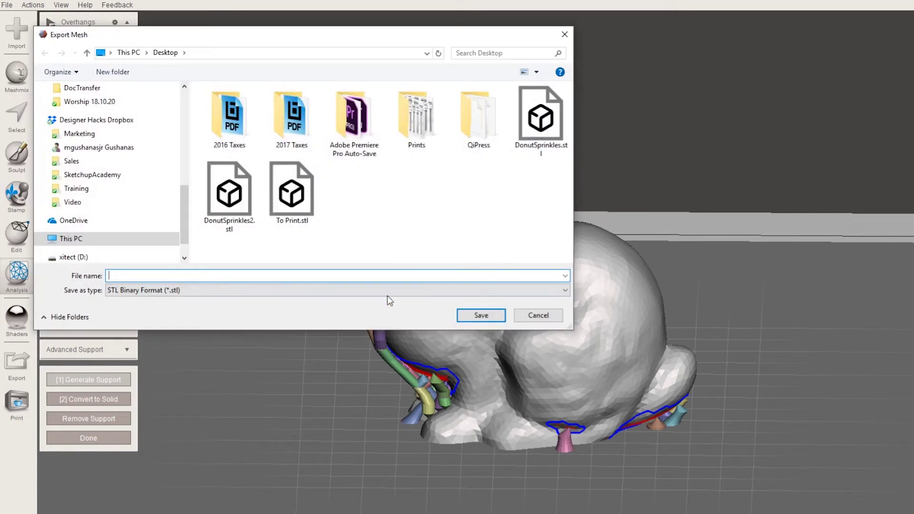
left_click(538, 315)
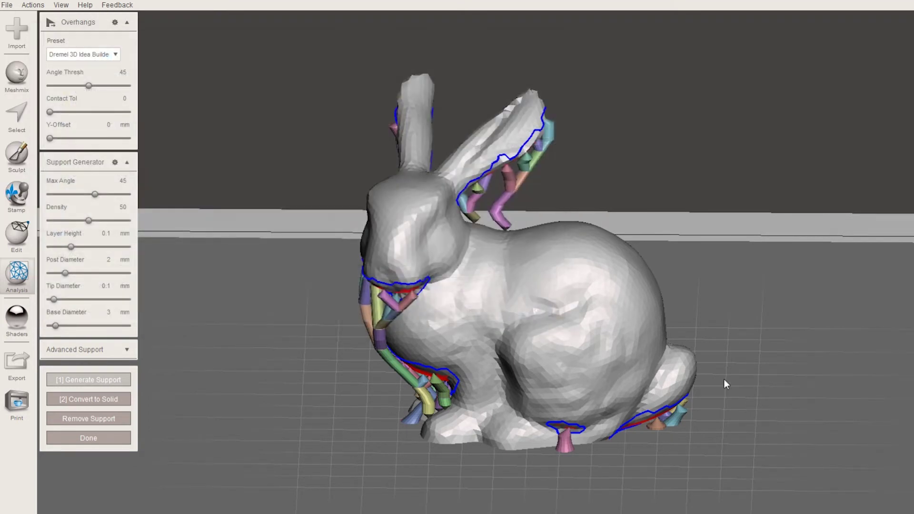
Add a support strut from the overhang under the bunny's chin to the existing support post in front of the chest.
right_click_drag(723, 379, 670, 370)
right_click_drag(585, 304, 319, 200)
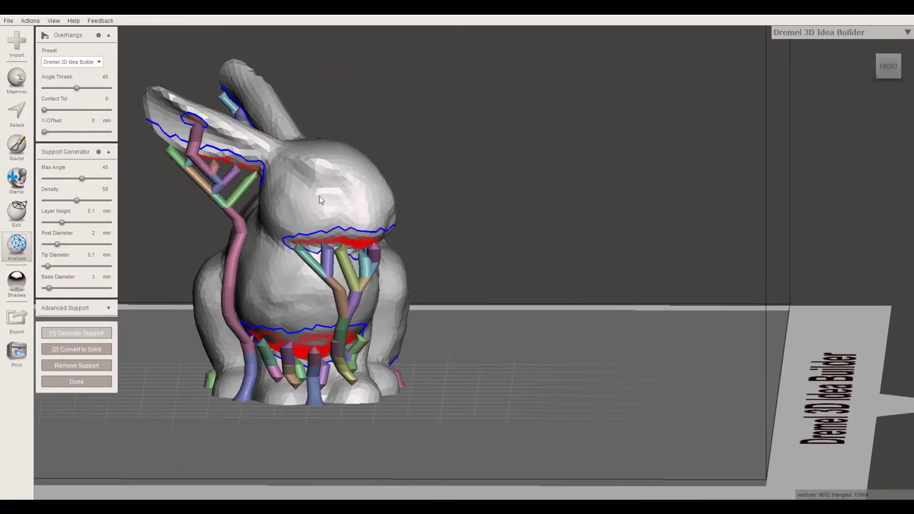
right_click_drag(376, 199, 255, 212)
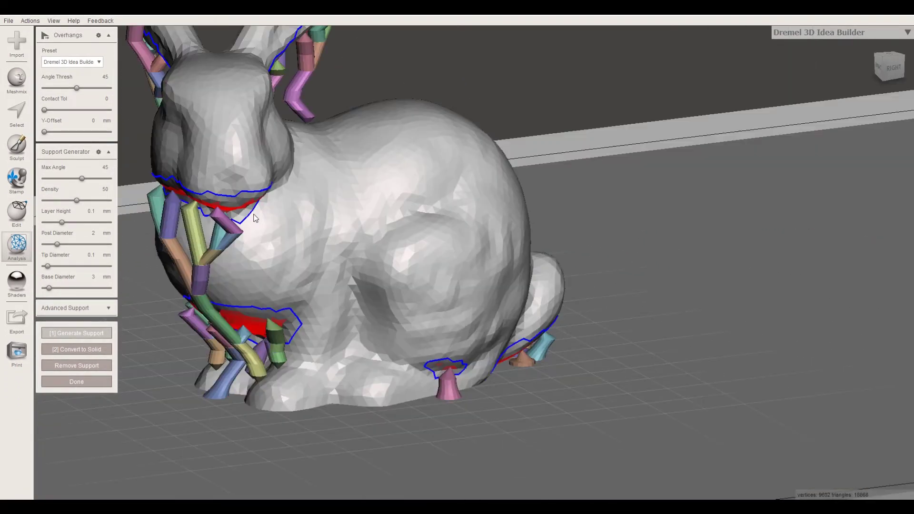
right_click_drag(369, 224, 286, 212)
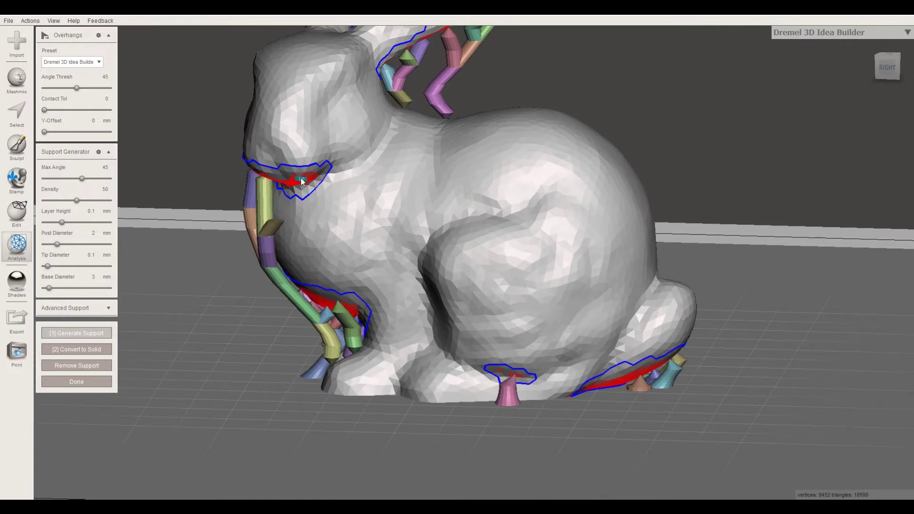
left_click_drag(302, 182, 269, 223)
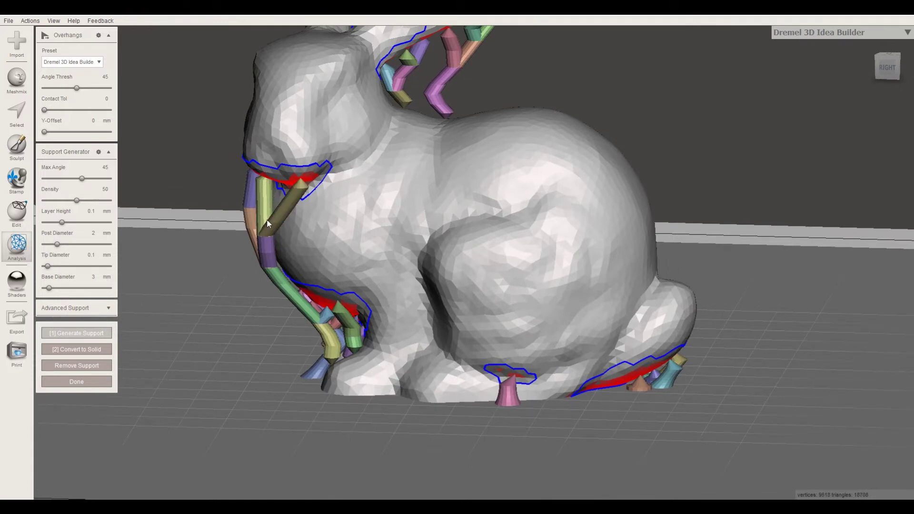
Add another support branch from the middle of the red chin overhang down to the neighbouring strut.
right_click_drag(268, 224, 232, 233)
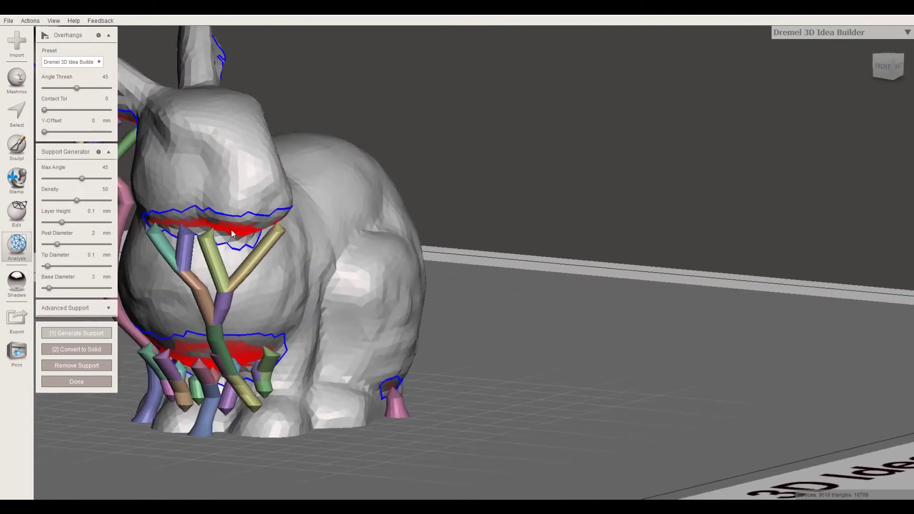
left_click_drag(233, 233, 246, 270)
right_click_drag(259, 241, 221, 230)
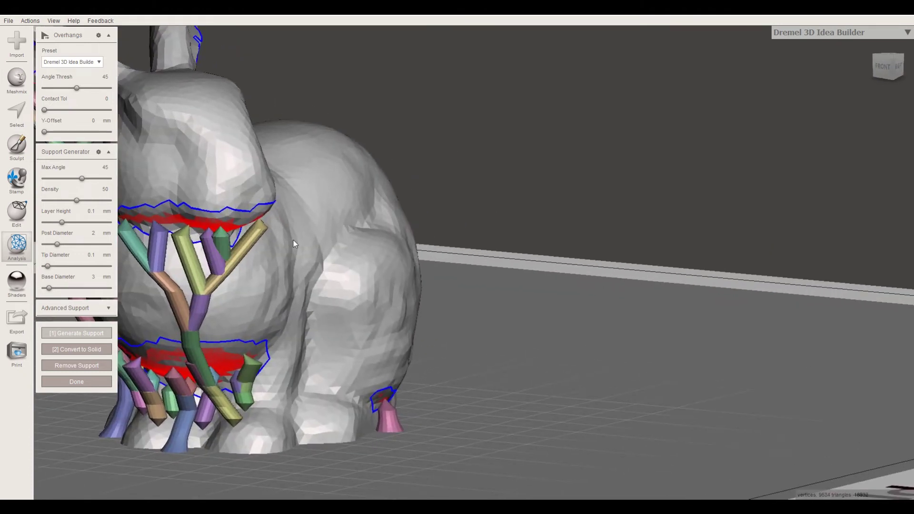
Examine the supports at the bunny's chin, chest, ears, feet and tail from all sides.
right_click_drag(235, 269, 203, 345)
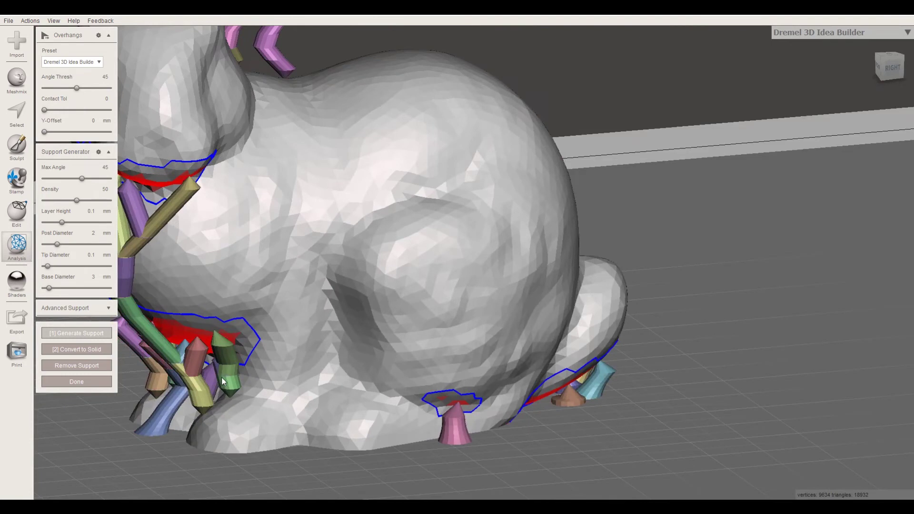
scroll(223, 381, "down", 5)
scroll(269, 390, "up", 6)
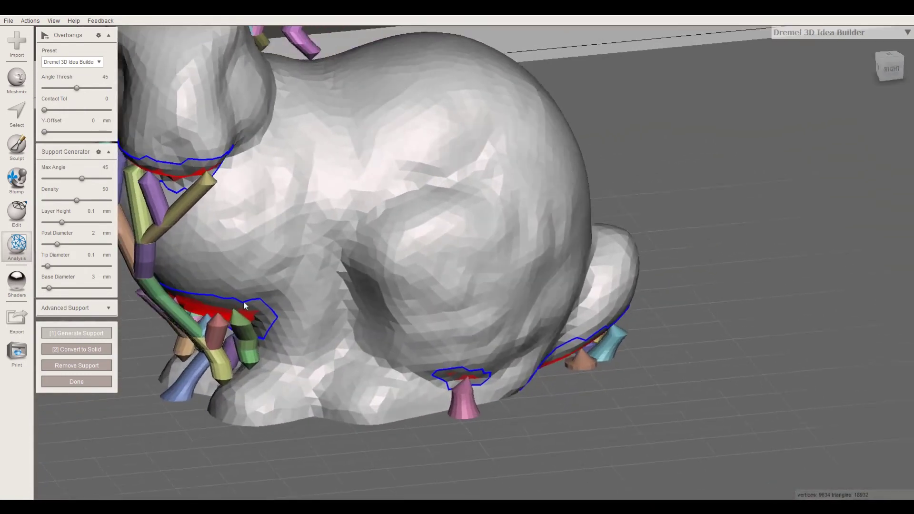
right_click_drag(244, 300, 504, 452)
scroll(504, 460, "up", 3)
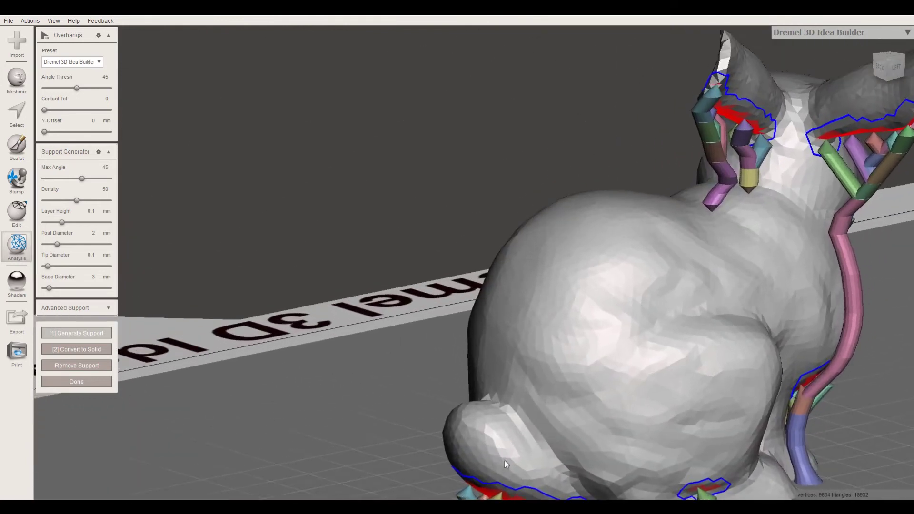
scroll(504, 461, "down", 3)
right_click_drag(578, 437, 508, 379)
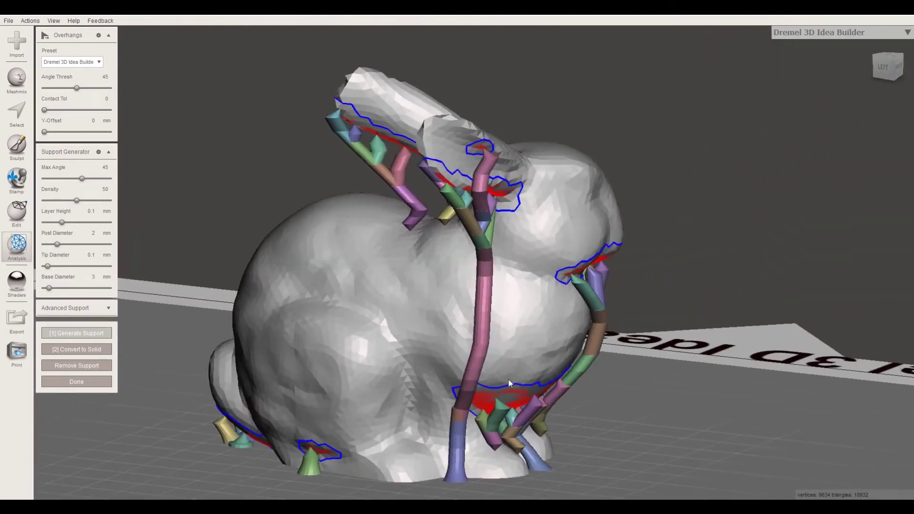
right_click_drag(508, 434, 305, 305)
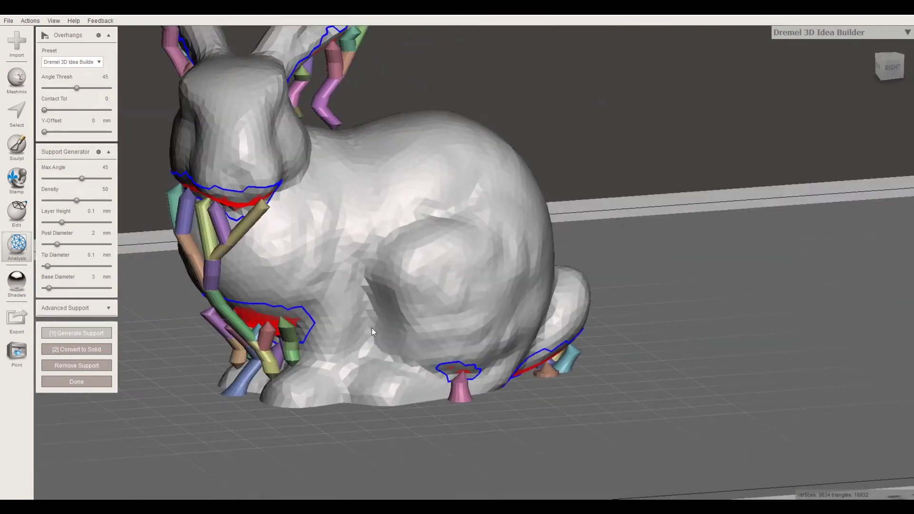
right_click_drag(372, 331, 291, 264)
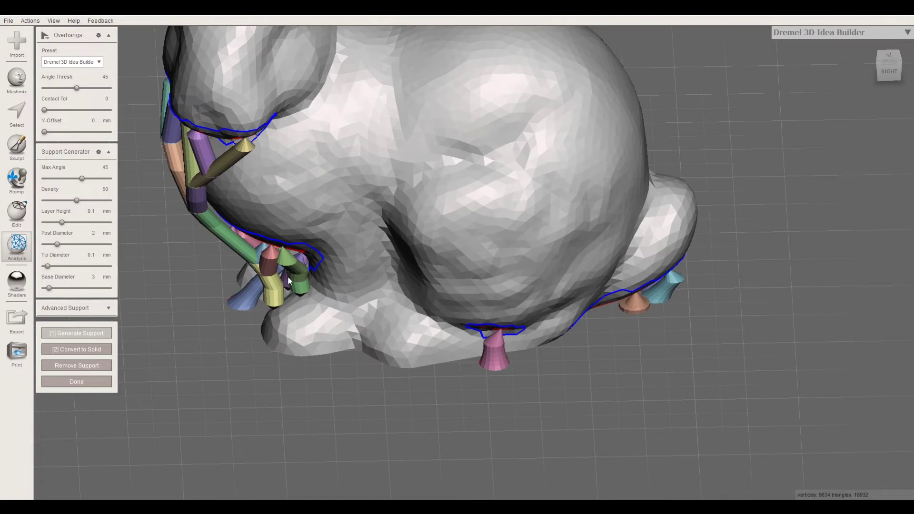
scroll(286, 247, "down", 3)
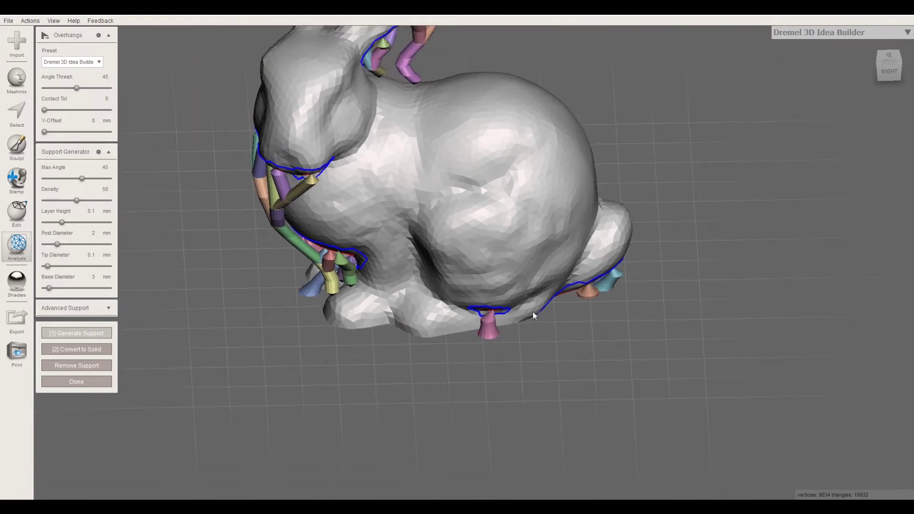
right_click_drag(532, 312, 704, 274)
right_click_drag(684, 391, 598, 288)
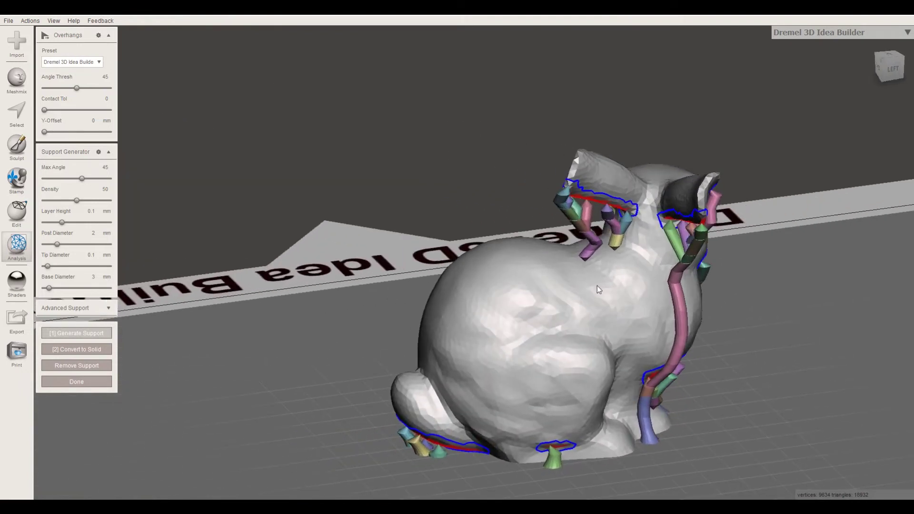
right_click_drag(749, 241, 672, 214)
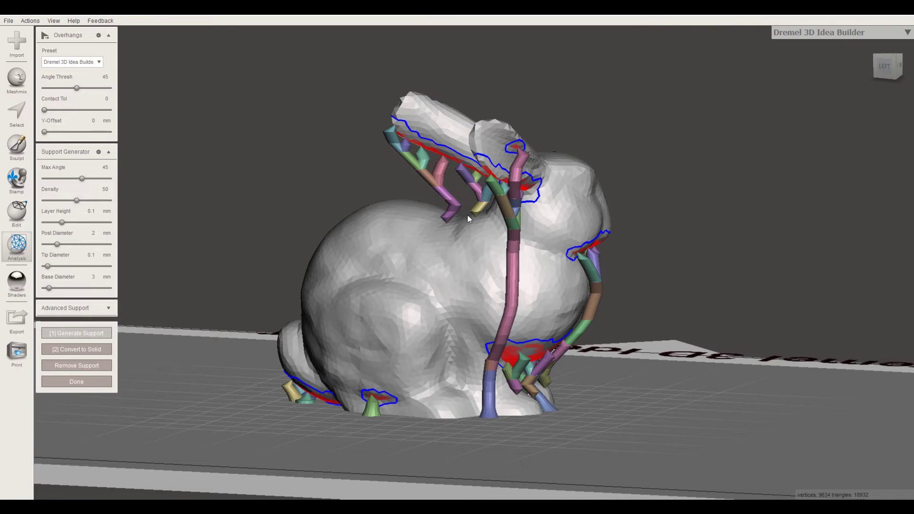
right_click_drag(518, 198, 528, 309)
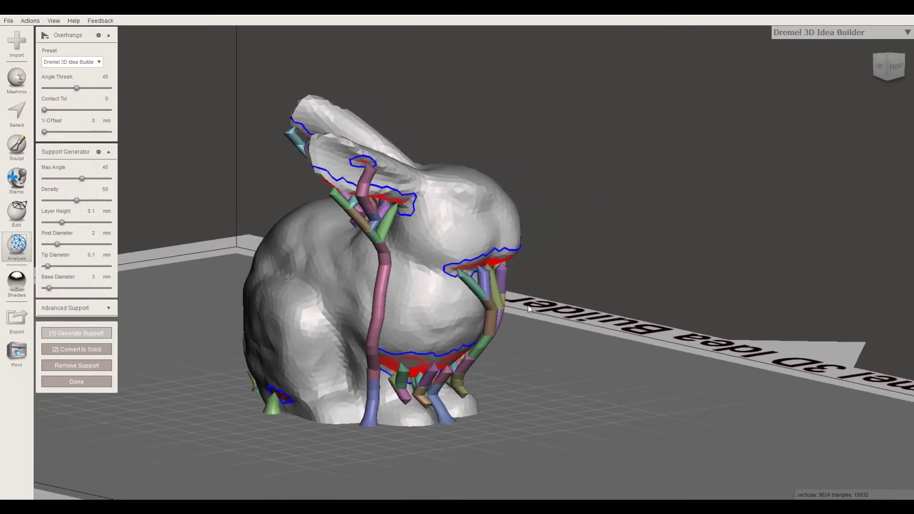
right_click_drag(564, 345, 346, 285)
right_click_drag(511, 348, 479, 303)
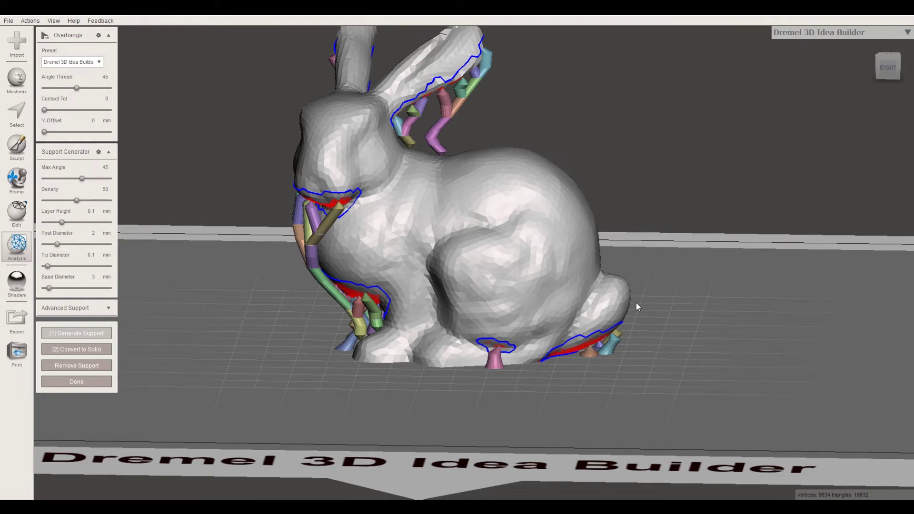
right_click_drag(637, 304, 571, 275)
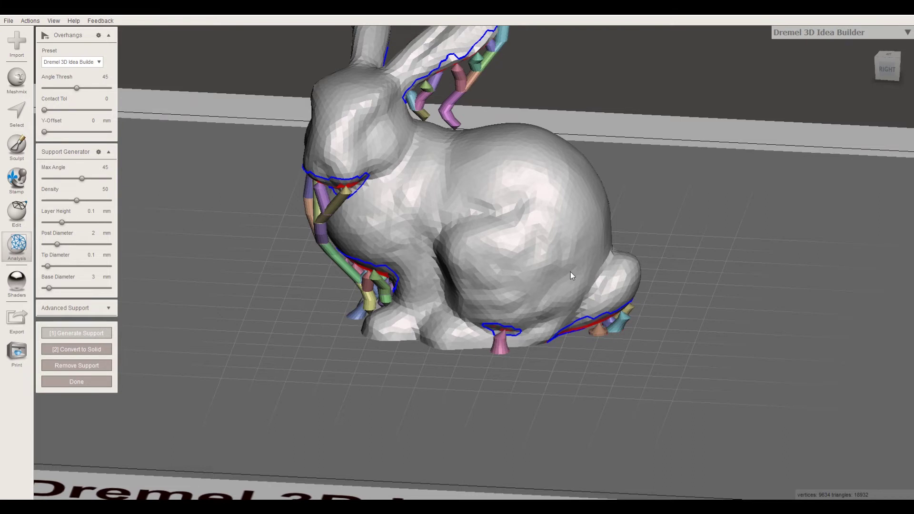
right_click_drag(570, 273, 594, 186)
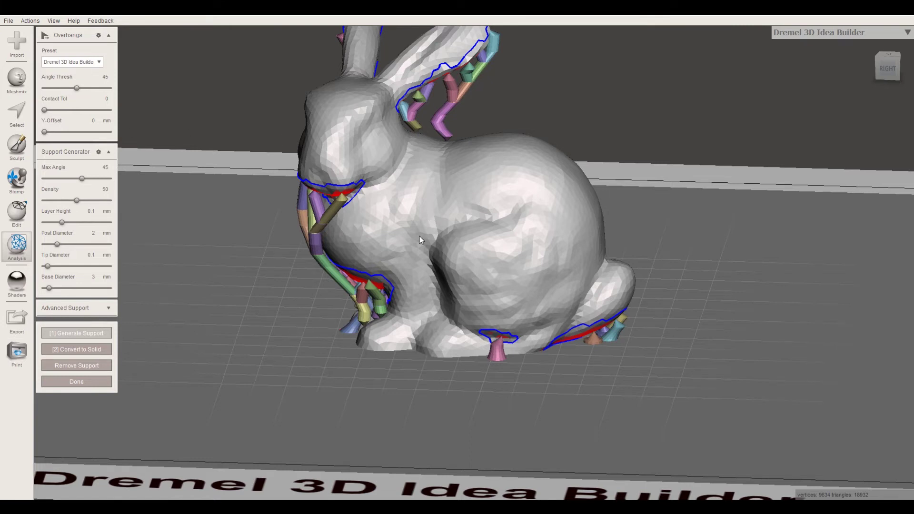
Remove all generated supports from the bunny and close the Overhangs tool.
left_click(96, 368)
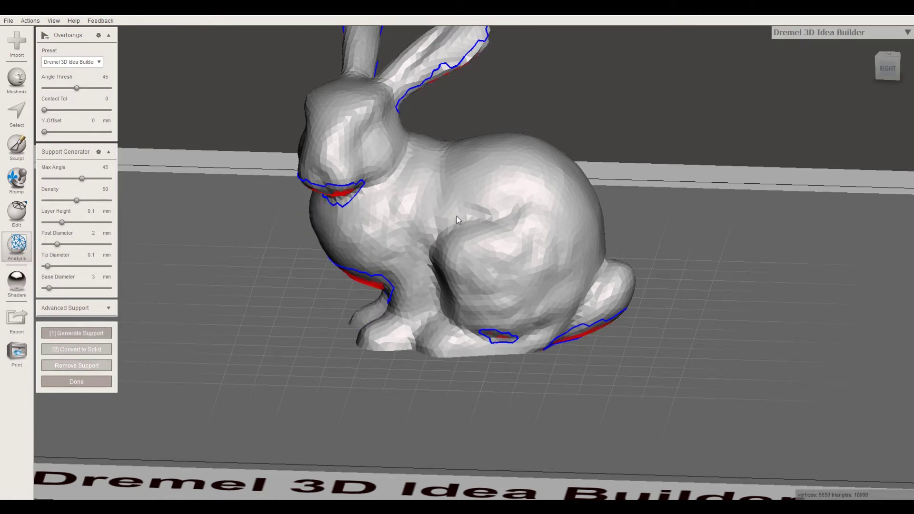
left_click(93, 382)
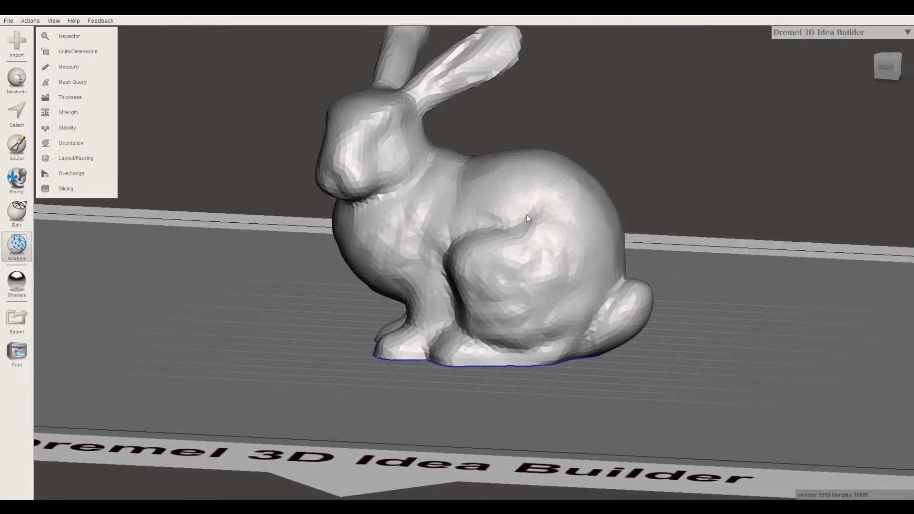
right_click_drag(527, 218, 453, 125)
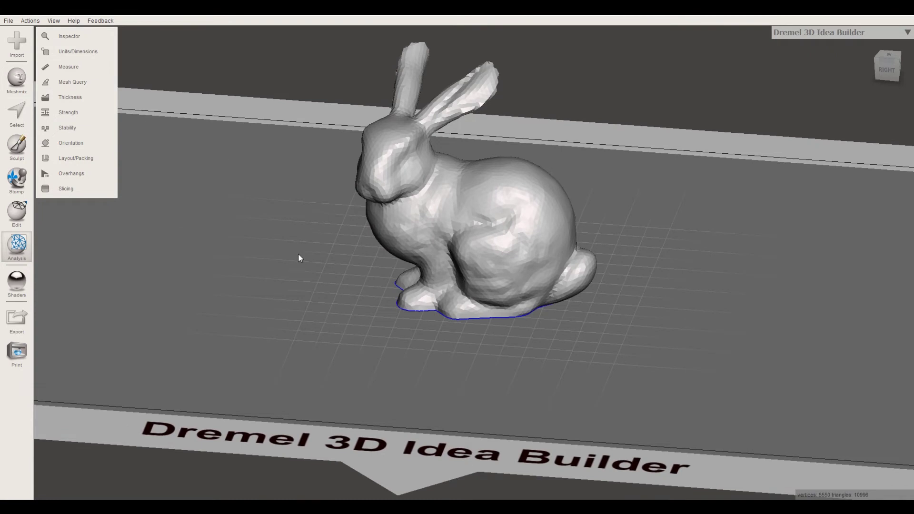
Switch to the browser window showing the meshmixer.com download page.
mouse_move(431, 507)
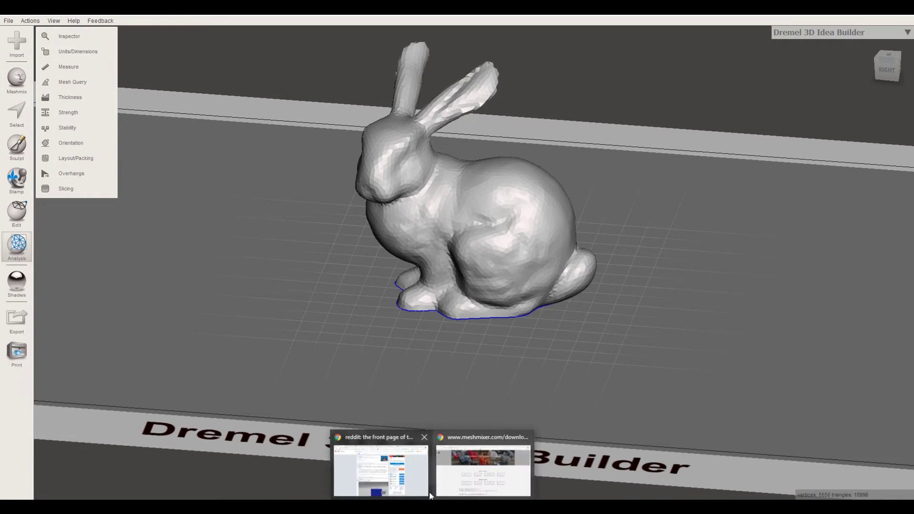
left_click(476, 470)
left_click(10, 29)
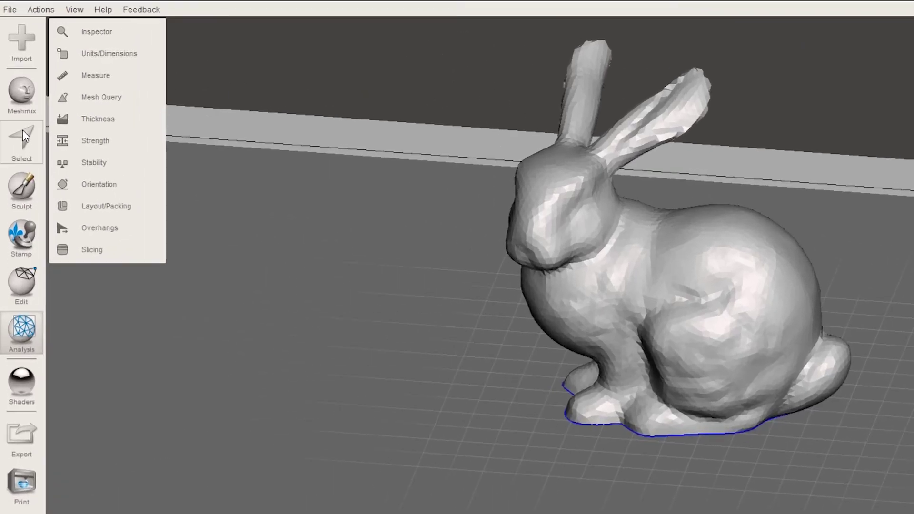
Brush-select bands of faces across the bunny's head, neck, back, sides and underside with the Unwrap Brush and delete them.
left_click(22, 134)
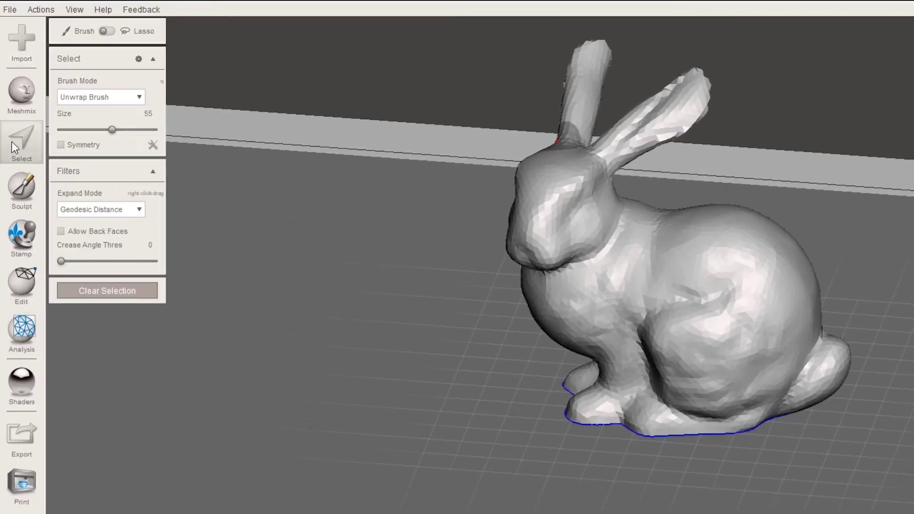
right_click_drag(663, 292, 595, 182)
right_click_drag(412, 138, 321, 119)
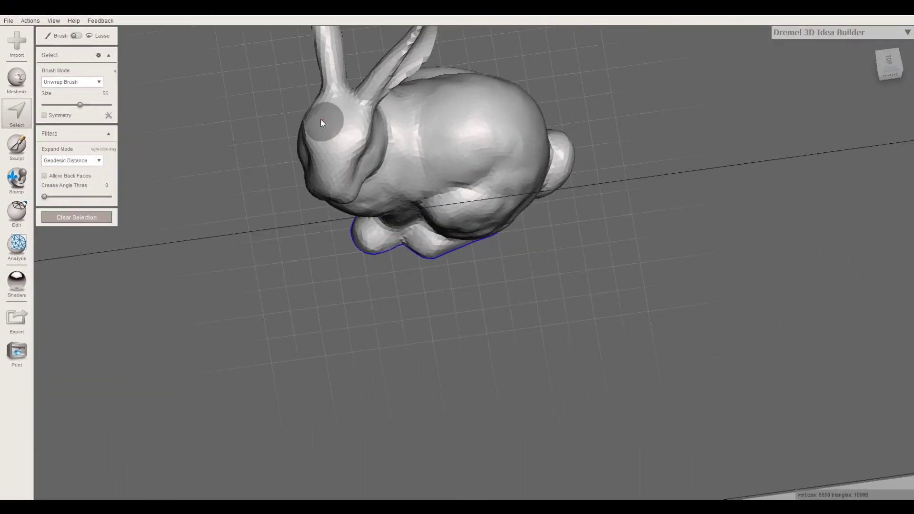
right_click_drag(351, 152, 354, 136)
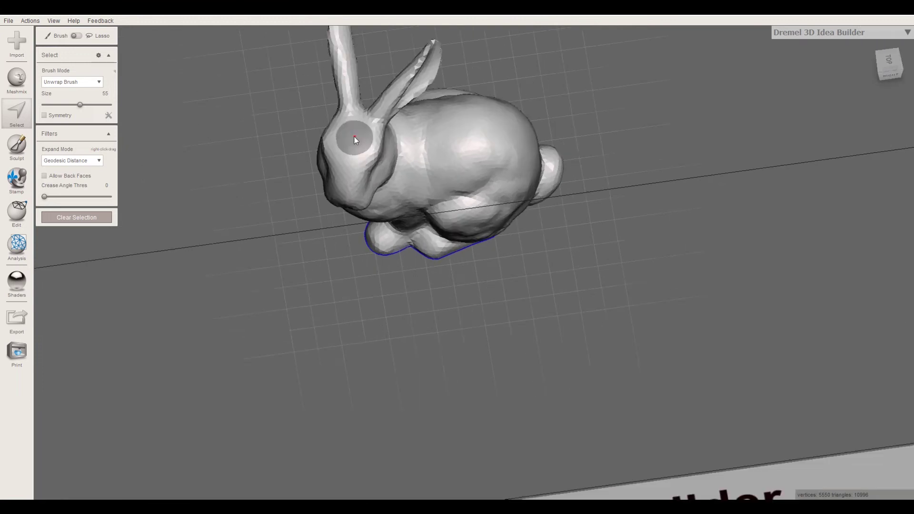
right_click_drag(456, 133, 670, 215)
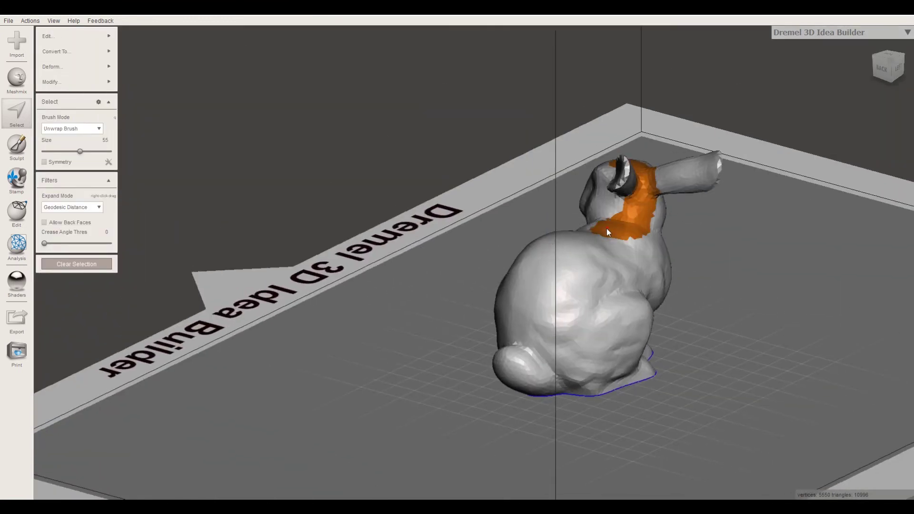
right_click_drag(606, 228, 575, 155)
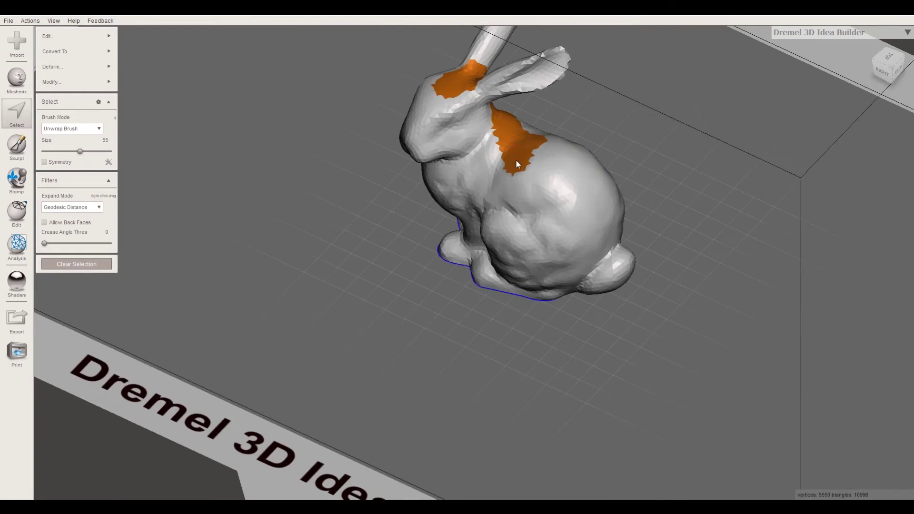
right_click_drag(638, 247, 553, 265)
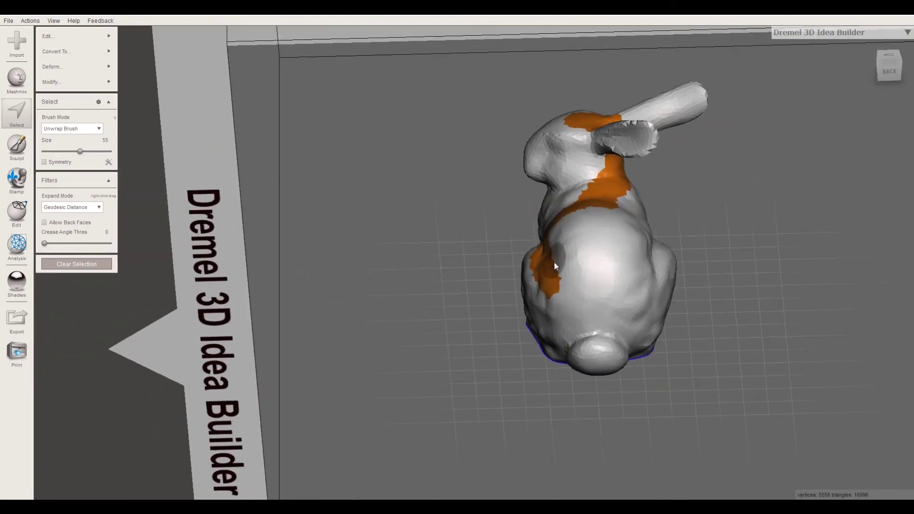
right_click_drag(638, 280, 444, 298)
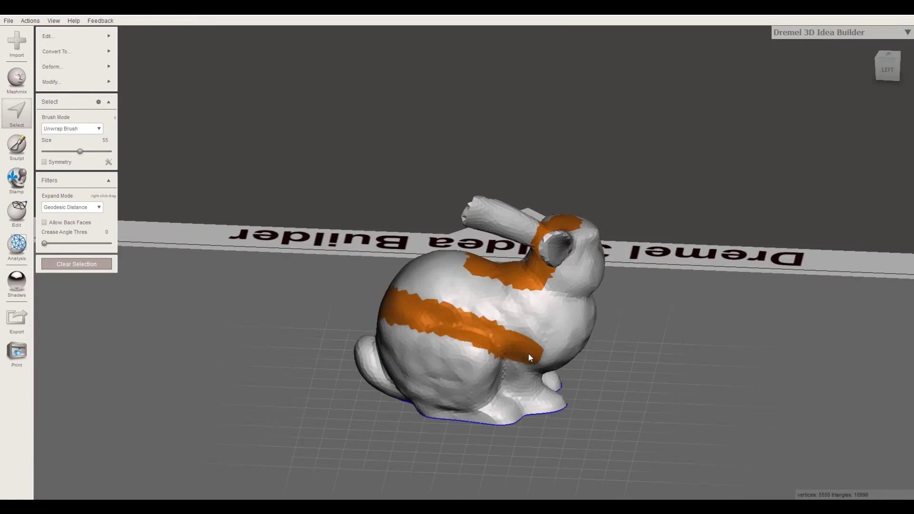
mouse_move(528, 356)
right_mouse_down()
mouse_move(563, 347)
mouse_move(382, 322)
mouse_move(343, 332)
mouse_move(405, 299)
mouse_move(500, 304)
mouse_move(596, 338)
mouse_move(519, 367)
right_mouse_up()
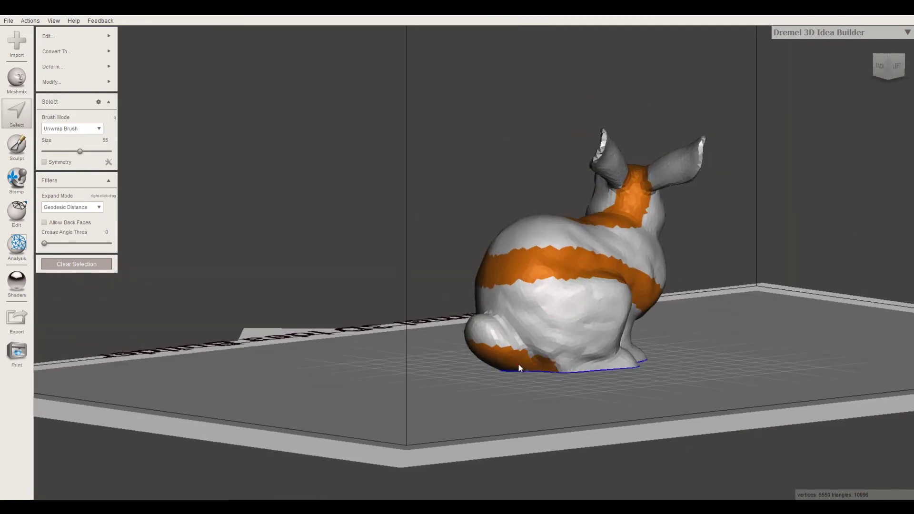
mouse_move(607, 368)
right_mouse_down()
mouse_move(410, 384)
mouse_move(361, 417)
mouse_move(315, 347)
mouse_move(330, 339)
mouse_move(302, 302)
mouse_move(372, 309)
right_mouse_up()
scroll(372, 310, "up", 3)
scroll(418, 294, "down", 2)
key("Delete")
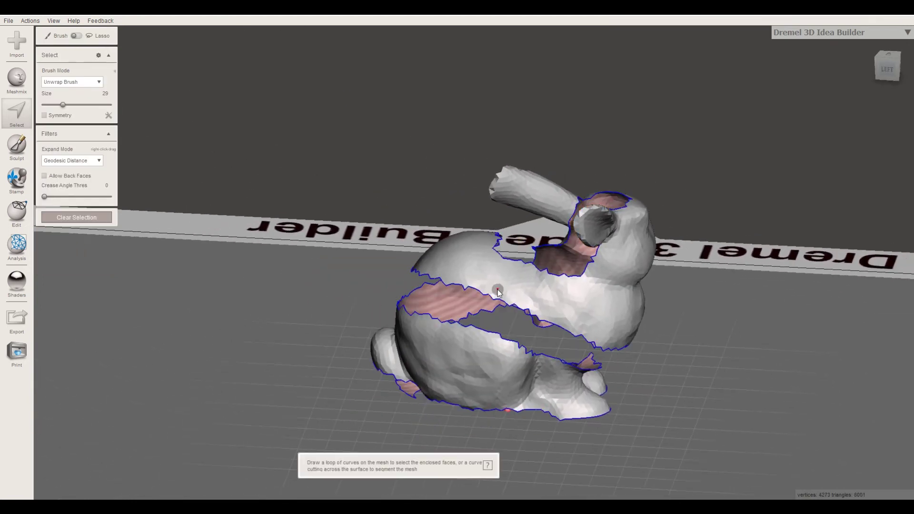
Activate the Sculpt tool on the cut-up bunny and bring up its choice of brushes.
right_click_drag(433, 281, 571, 138)
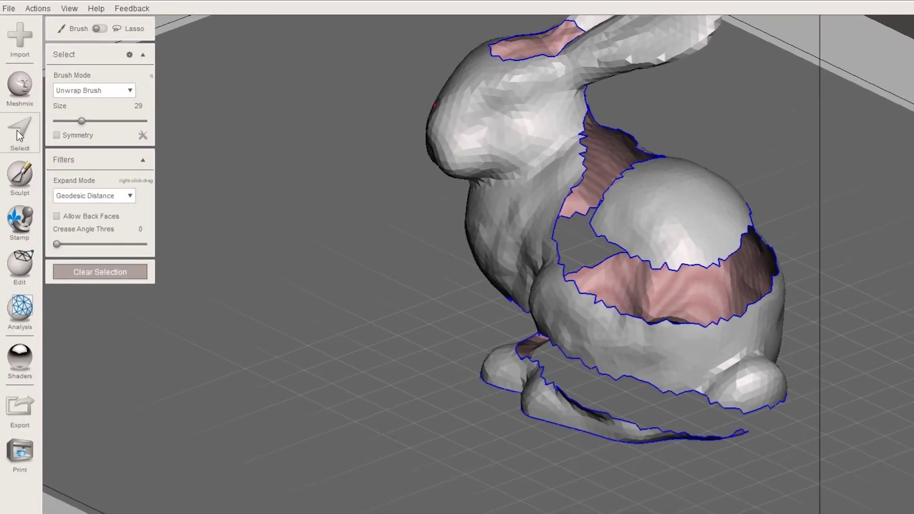
left_click(19, 173)
left_click(91, 57)
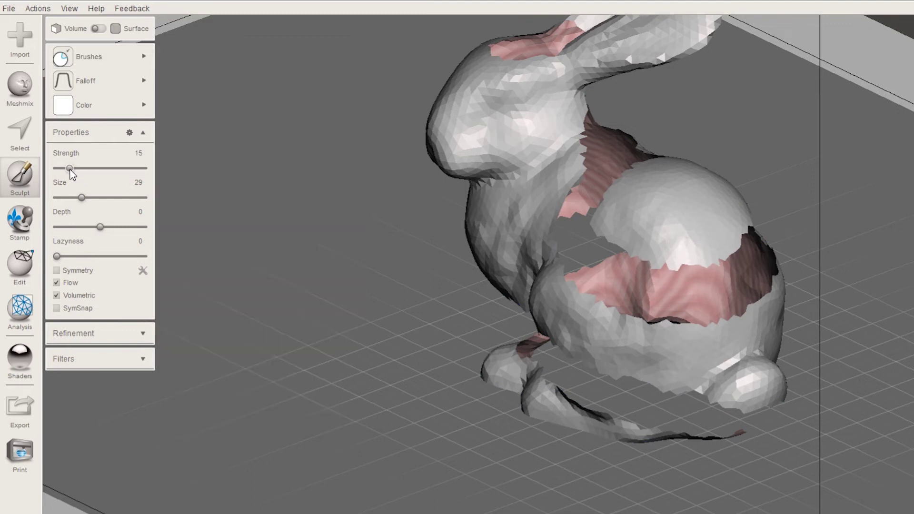
Set the Sculpt brush to strength 11 and size 46 and smooth the jagged cut edges around the bunny's back piece.
mouse_move(70, 170)
left_mouse_down()
mouse_move(82, 199)
mouse_move(96, 198)
left_mouse_up()
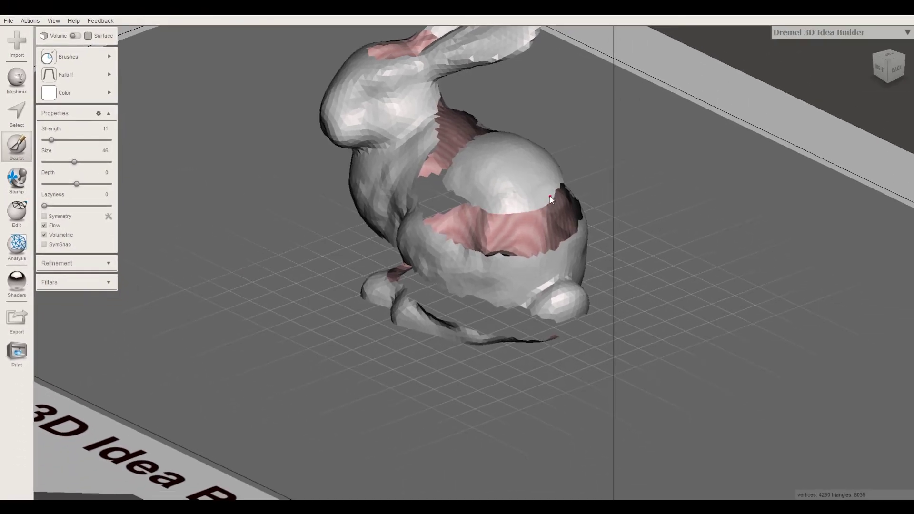
right_click_drag(550, 196, 464, 176)
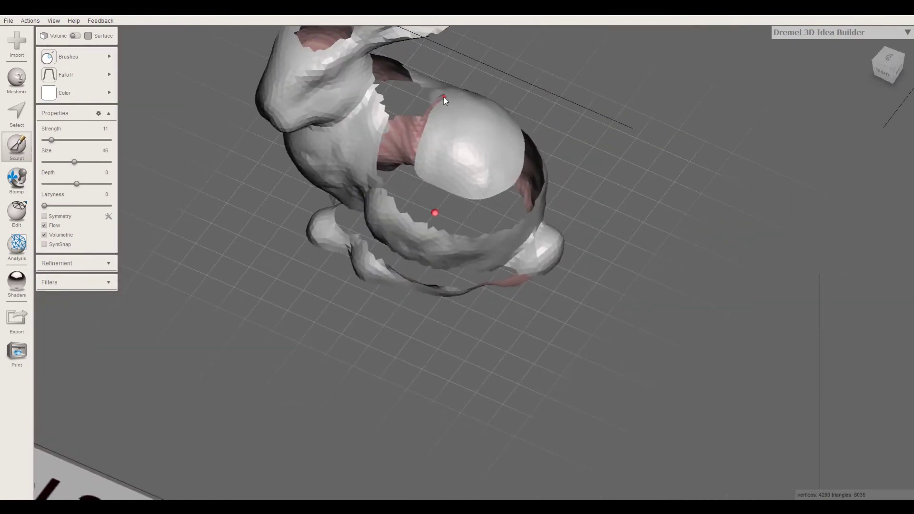
right_click_drag(444, 97, 471, 159)
right_click_drag(542, 91, 618, 237)
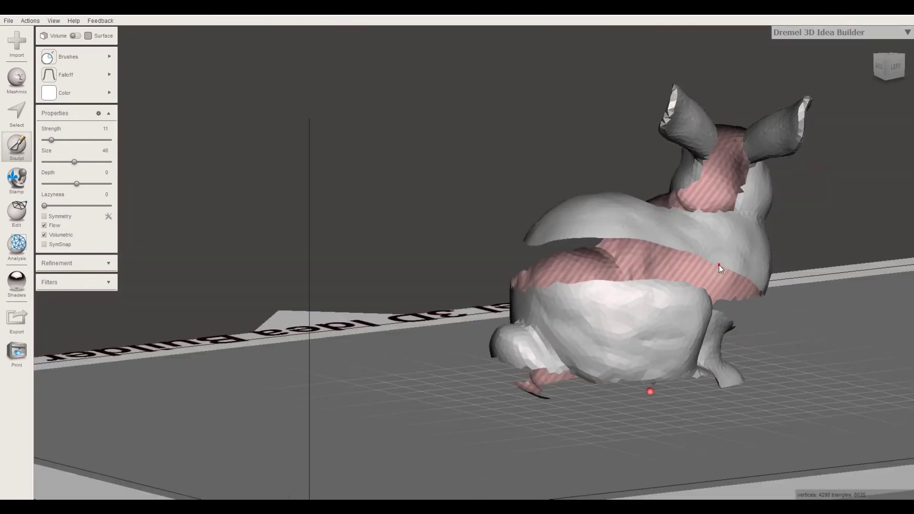
right_click_drag(718, 266, 641, 124)
right_click_drag(707, 121, 758, 229)
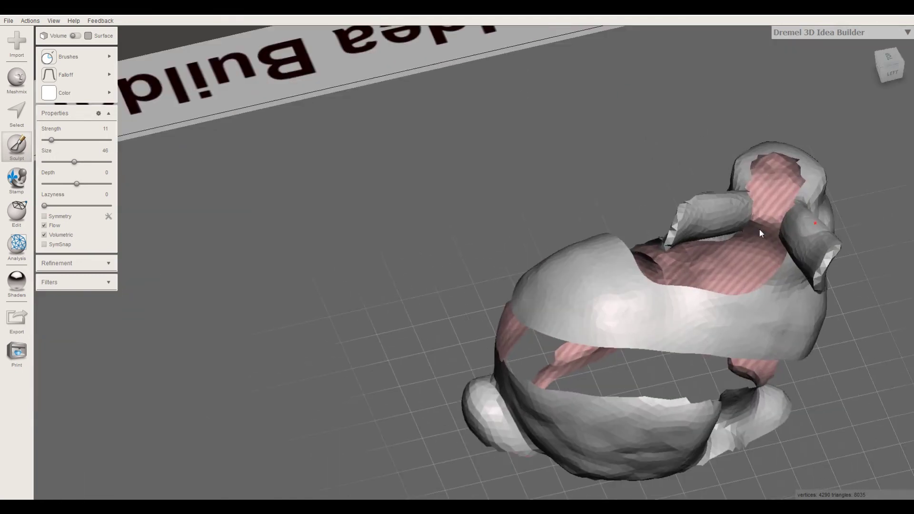
Smooth the remaining jagged cut edges along the bunny's sides, chest and feet.
right_click_drag(761, 154, 313, 132)
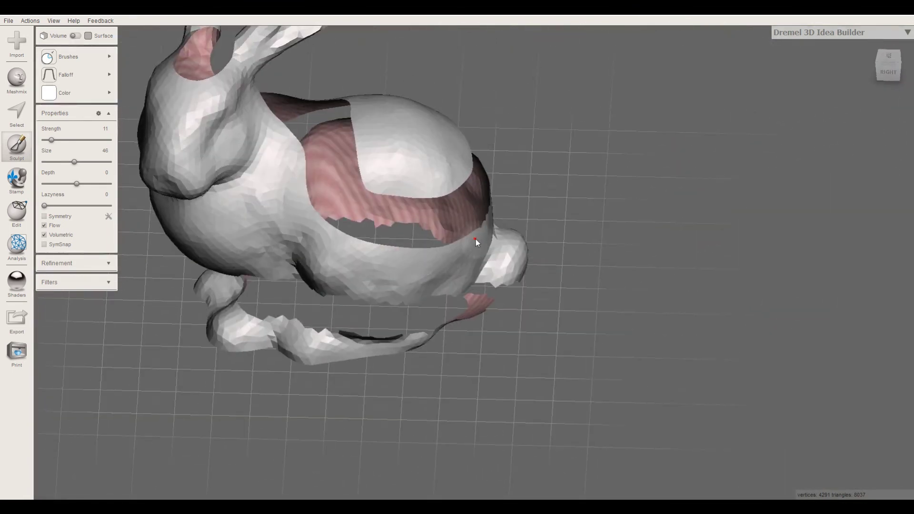
right_click_drag(477, 241, 641, 332)
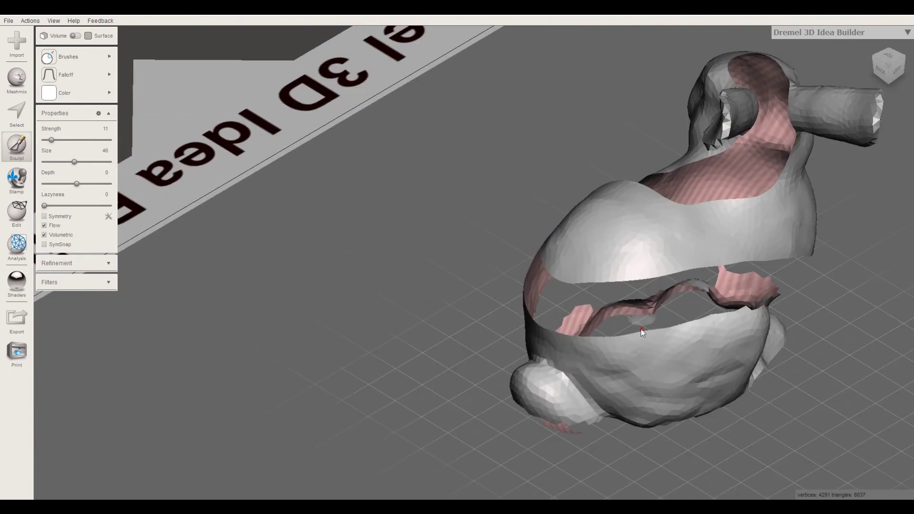
right_click_drag(716, 317, 569, 339)
right_click_drag(649, 376, 905, 379)
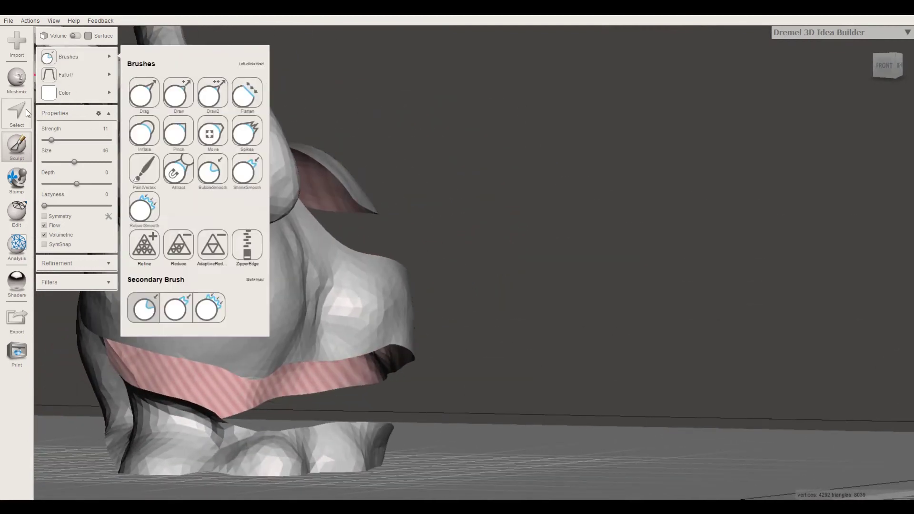
Select the faces of the protruding bump on the chest's lower cut edge with a size 14 Unwrap Brush and delete them.
left_click(19, 111)
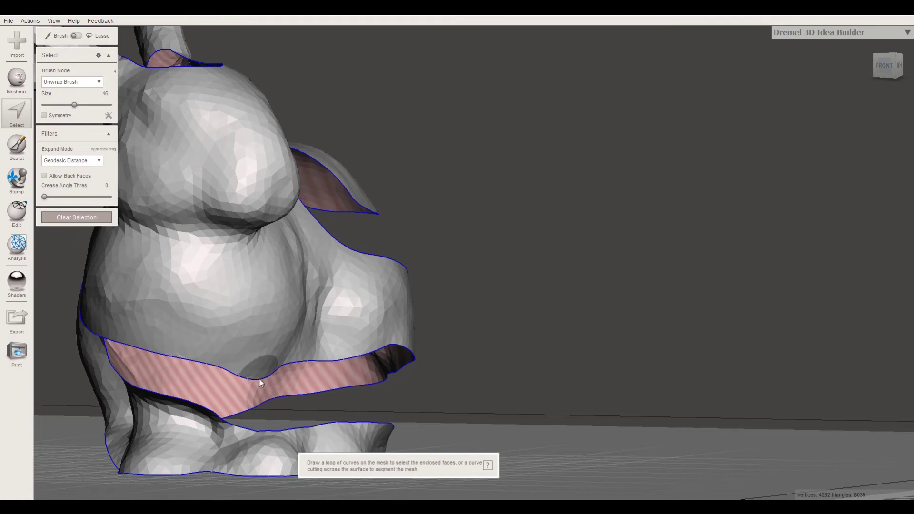
left_click_drag(74, 104, 56, 106)
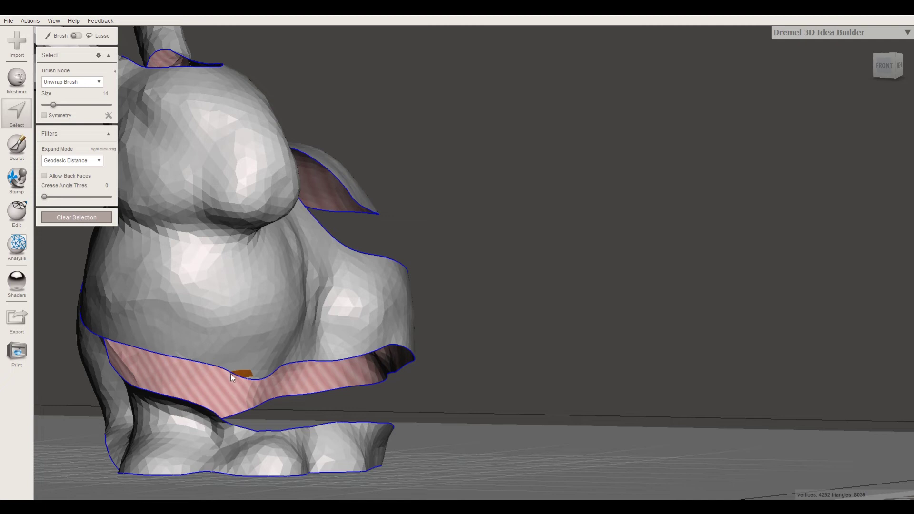
mouse_move(232, 375)
left_mouse_down()
mouse_move(244, 369)
mouse_move(242, 378)
left_mouse_up()
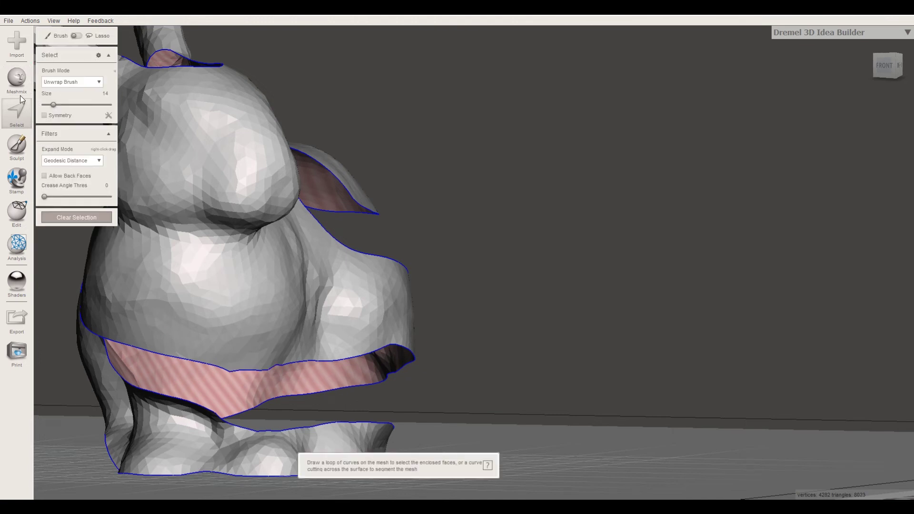
Sculpt the lower cut edges of the body and feet smooth with brush strength 25 and size 49.
left_click(18, 148)
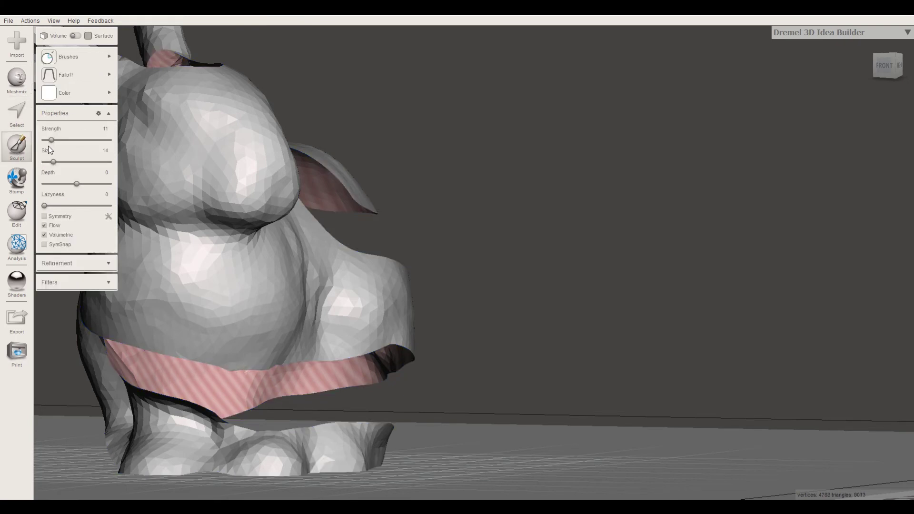
left_click_drag(51, 162, 58, 161)
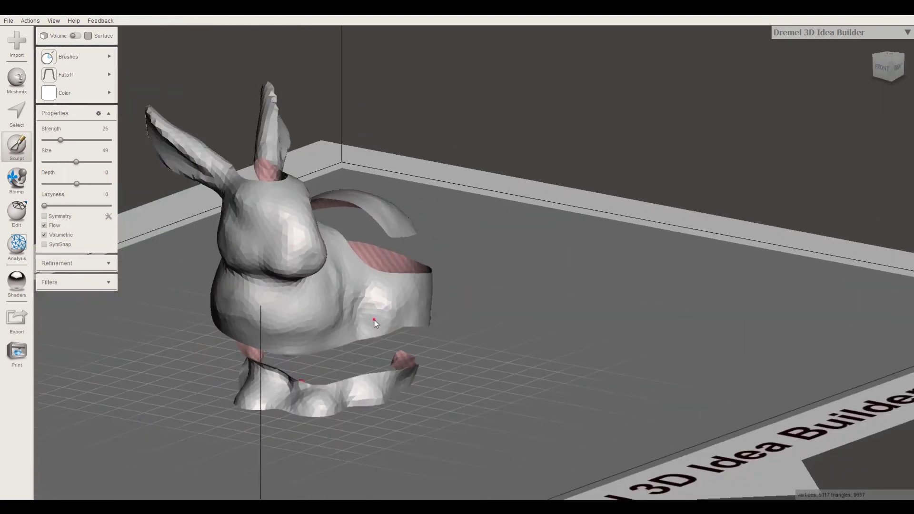
scroll(374, 319, "down", 1)
right_click_drag(469, 347, 421, 356)
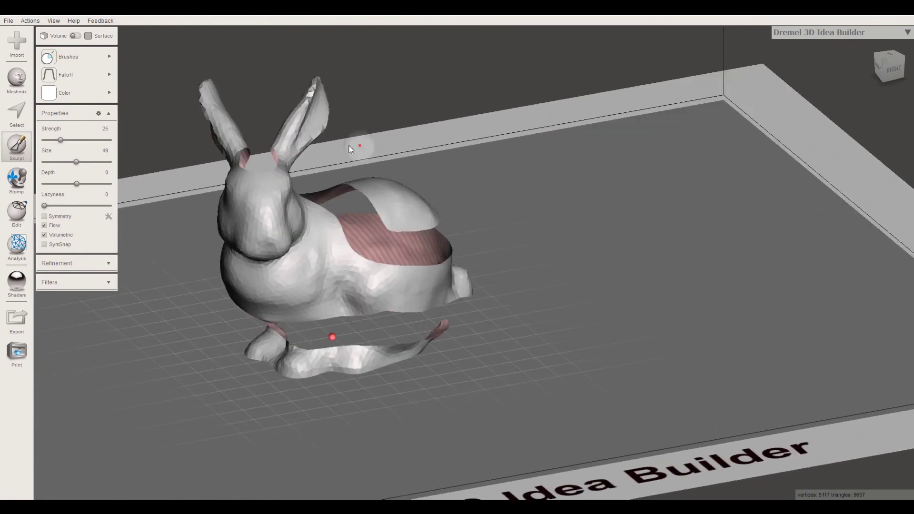
Select the entire bunny mesh and start an Extrude on it with the direction set to Normal.
left_click(18, 107)
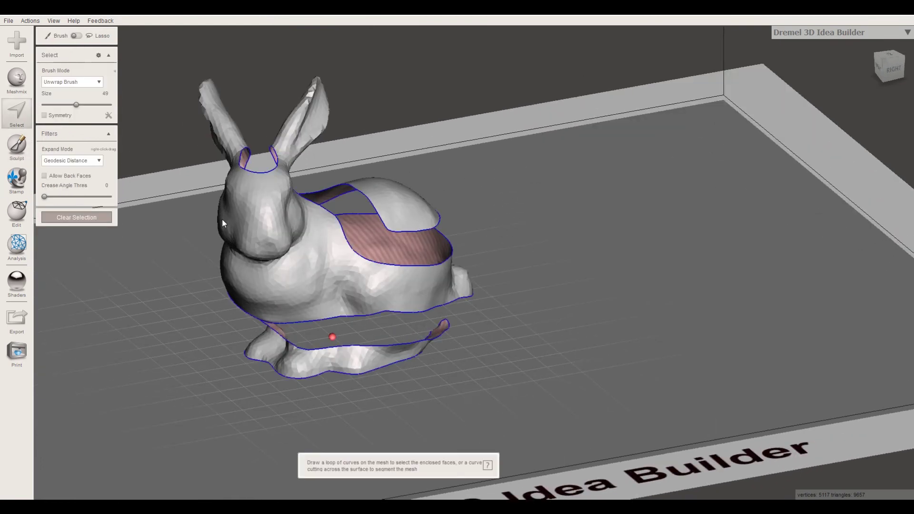
double_click(281, 179)
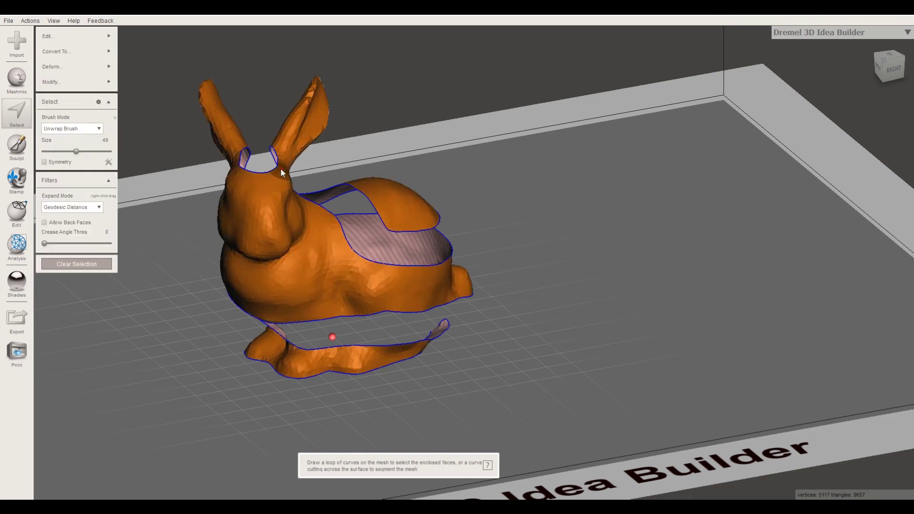
left_click(95, 83)
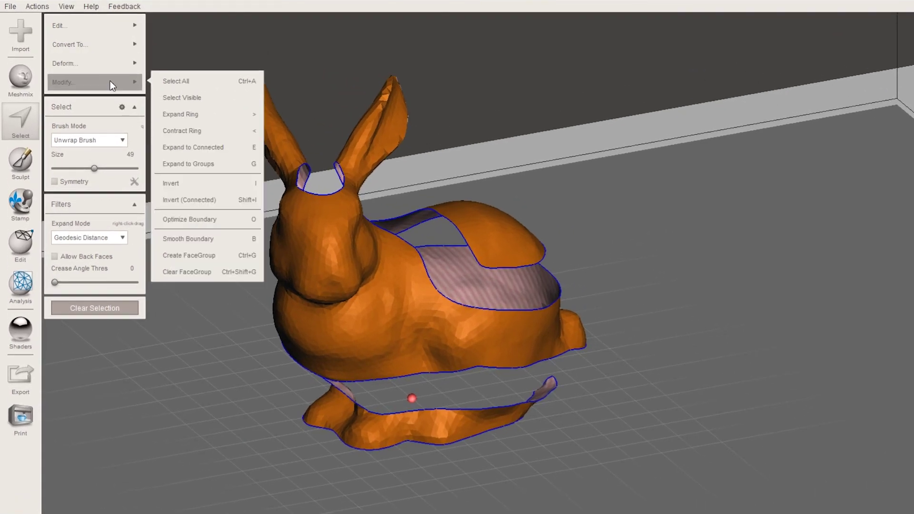
left_click(111, 34)
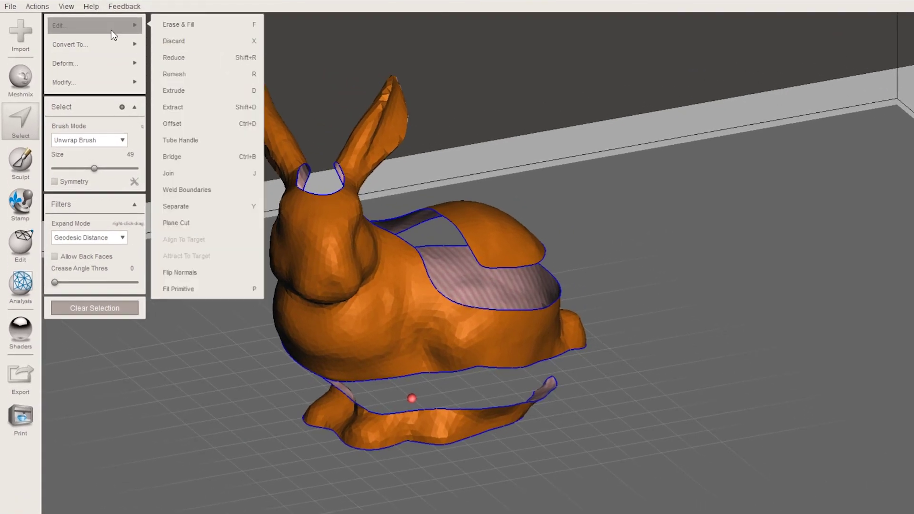
left_click(199, 90)
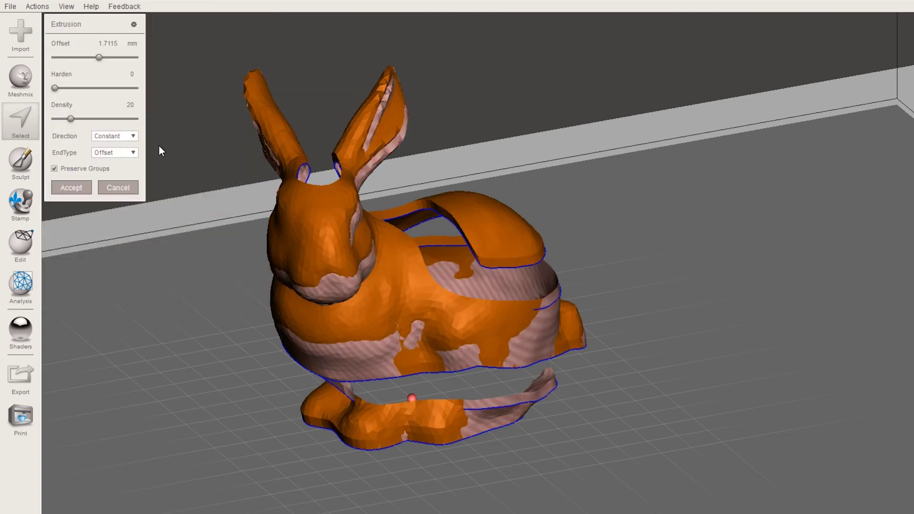
left_click(123, 136)
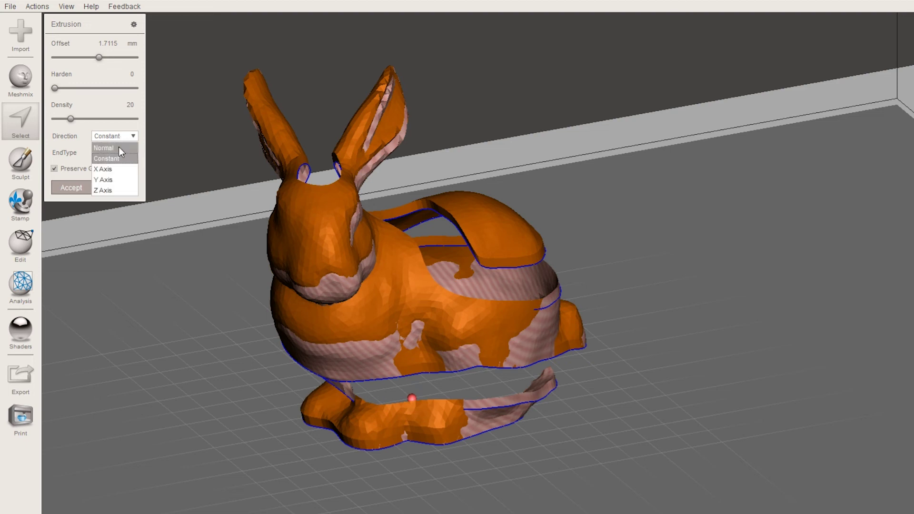
left_click(118, 148)
Set the extrusion offset to 0.9556 mm and accept it to thicken the bunny's shell.
right_click_drag(530, 320, 551, 310)
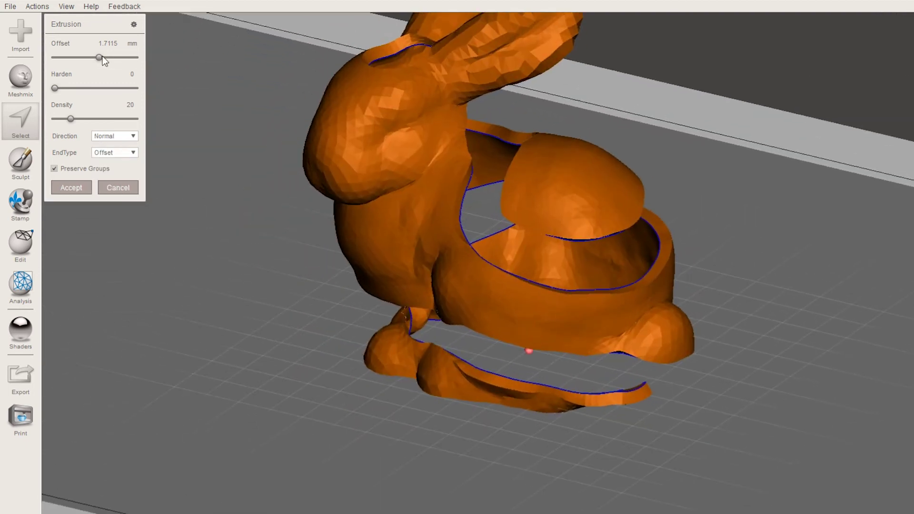
mouse_move(99, 57)
left_mouse_down()
mouse_move(86, 58)
mouse_move(97, 58)
left_mouse_up()
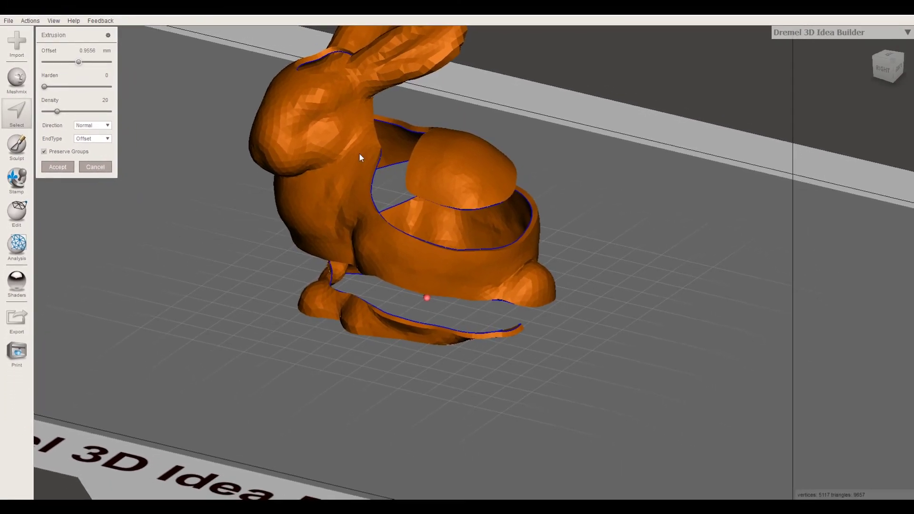
right_click_drag(358, 153, 276, 242)
left_click(57, 167)
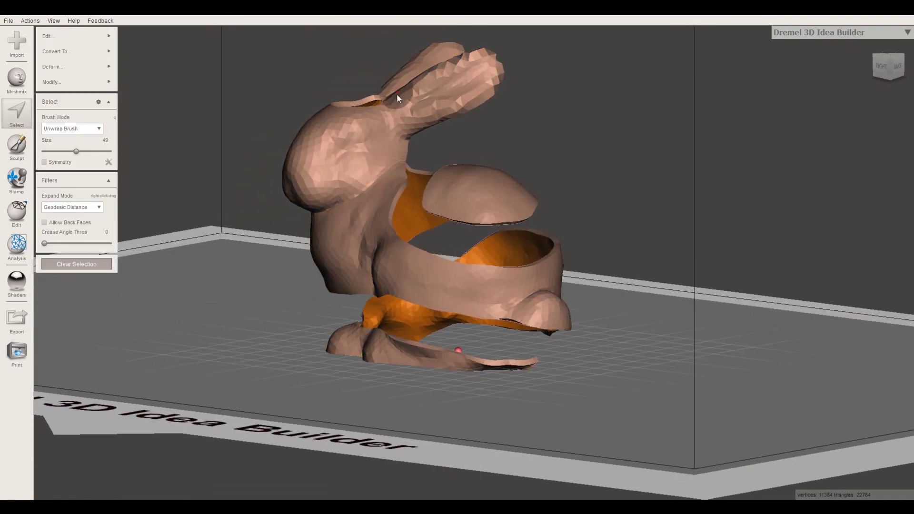
Smooth the ears of the thickened bunny with the Sculpt brush at strength 25 and size 49.
right_click_drag(396, 94, 313, 188)
left_click(17, 145)
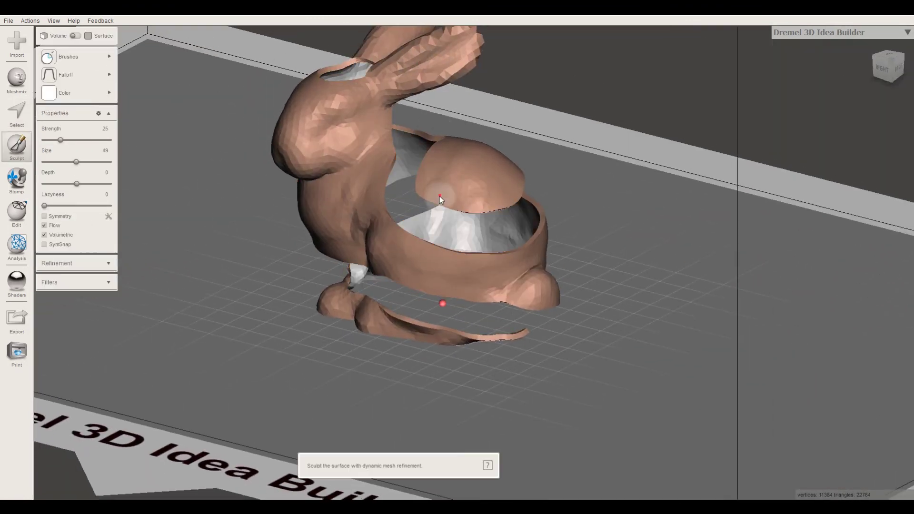
right_click_drag(434, 200, 452, 48)
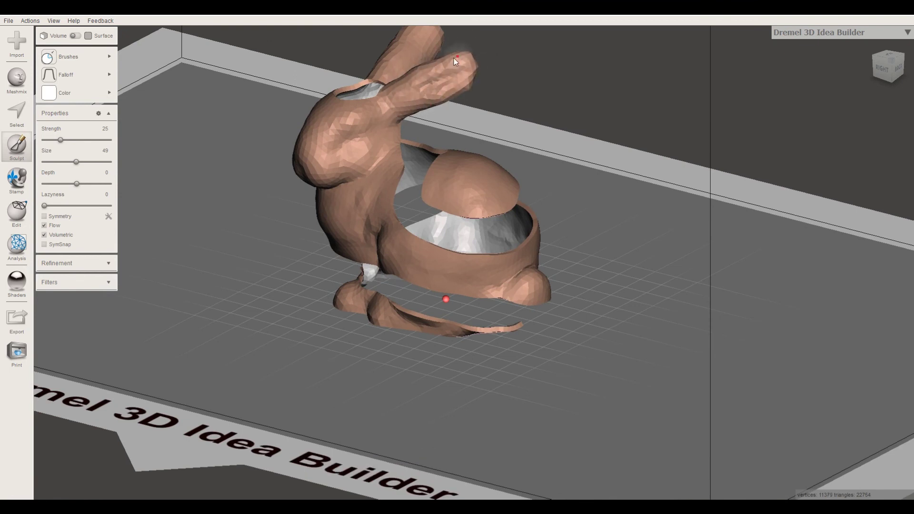
mouse_move(443, 100)
left_mouse_down()
mouse_move(461, 91)
mouse_move(446, 96)
left_mouse_up()
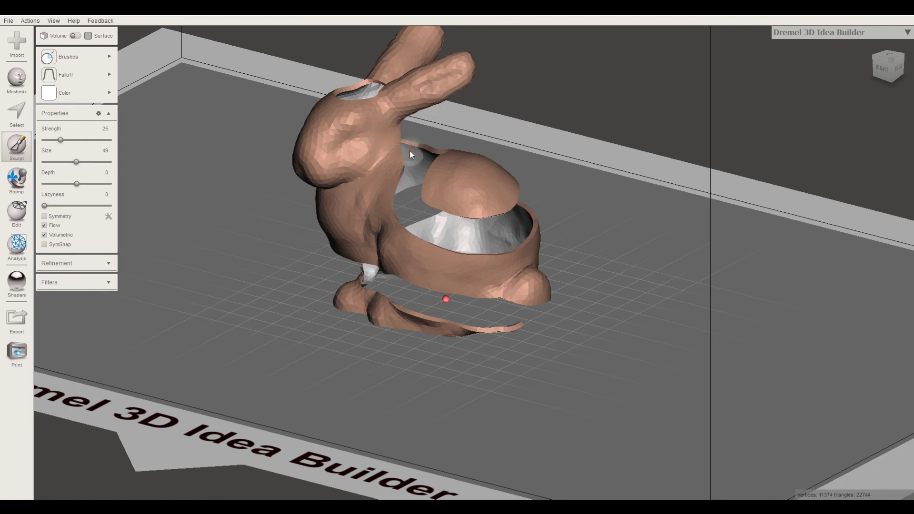
right_click_drag(410, 151, 308, 245)
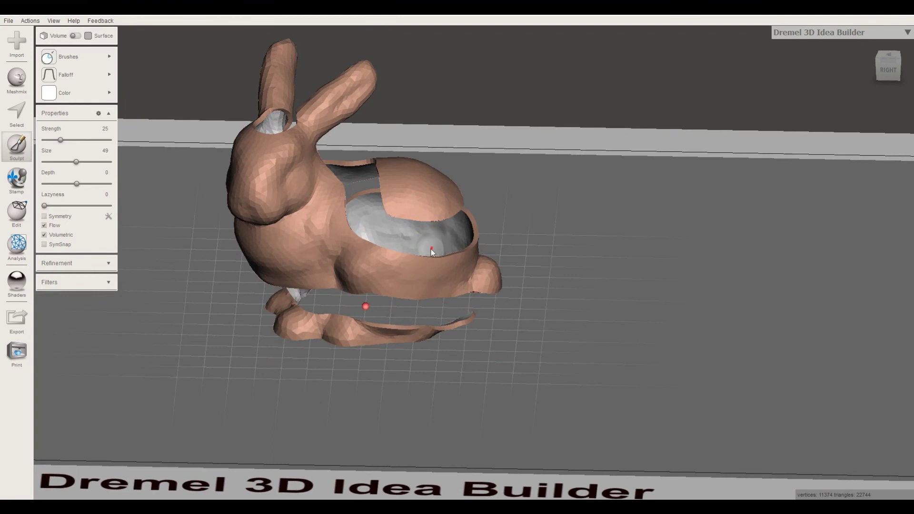
right_click_drag(431, 249, 392, 198)
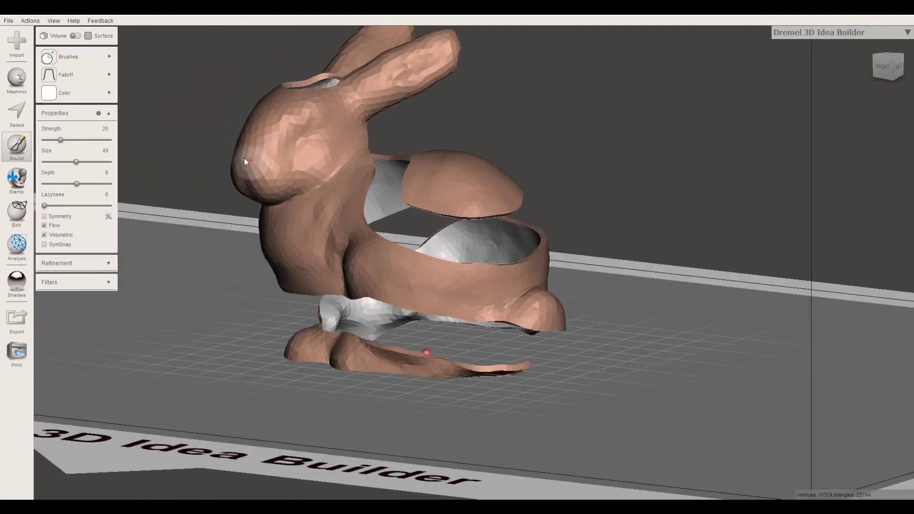
Run the Overhangs analysis on the thickened bunny and generate its supports.
left_click(16, 245)
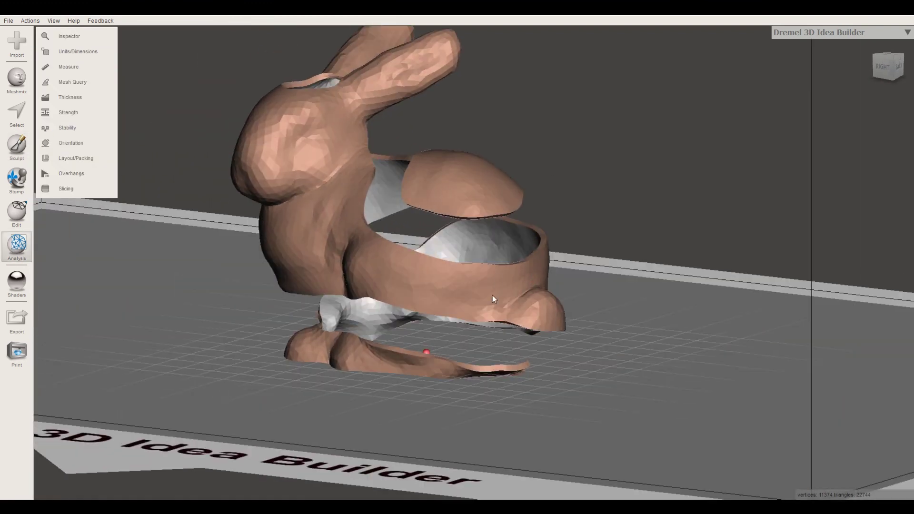
right_click_drag(492, 295, 502, 322)
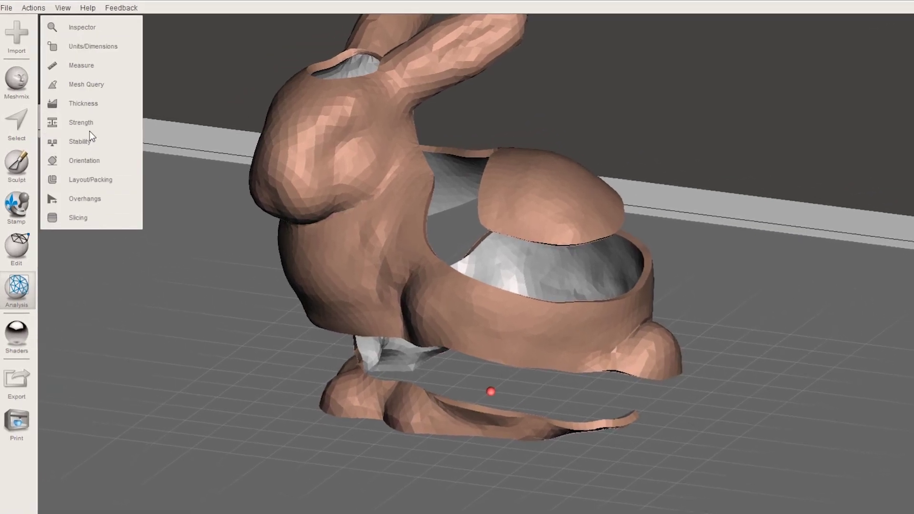
left_click(112, 199)
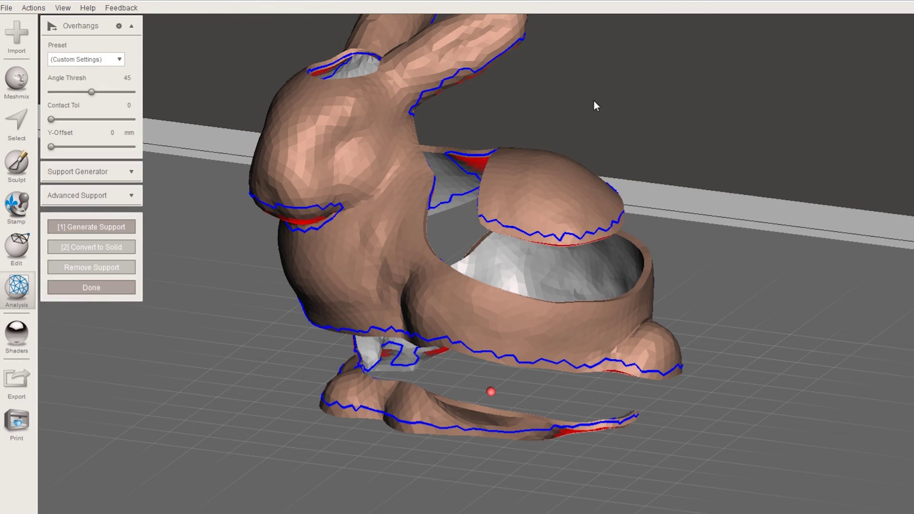
left_click(122, 228)
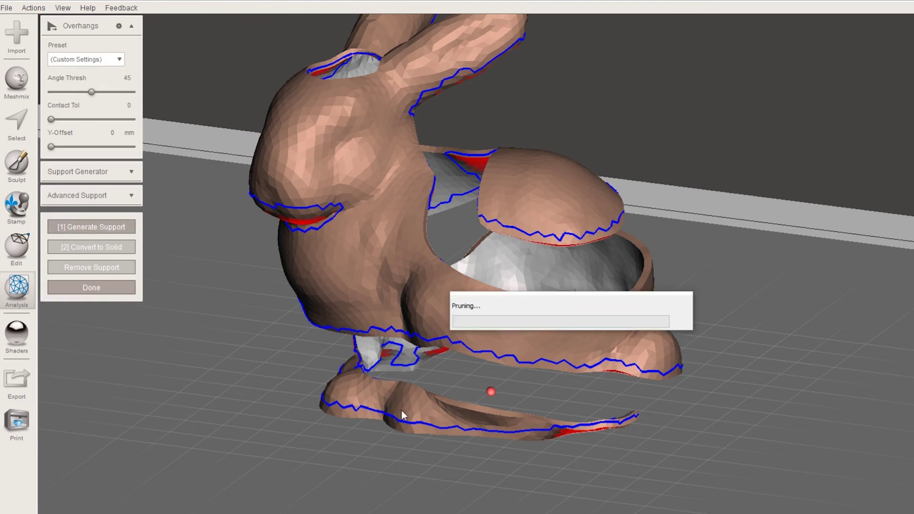